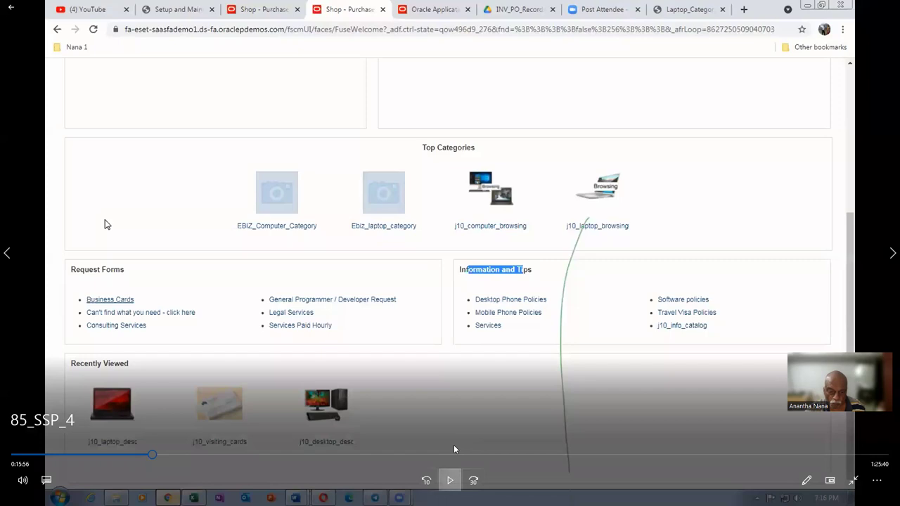
# - Resume the recorded session to reach the Manage Catalogs search results
pyautogui.press('space')
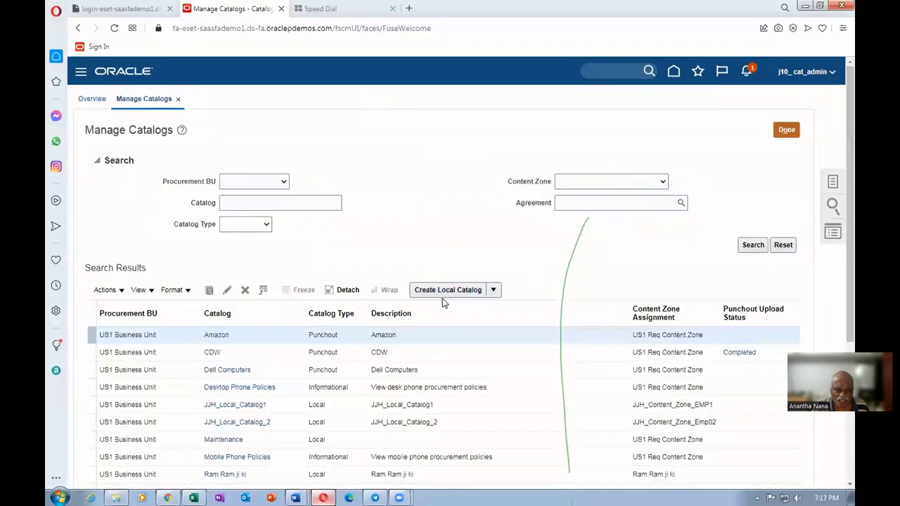
pyautogui.click(492, 291)
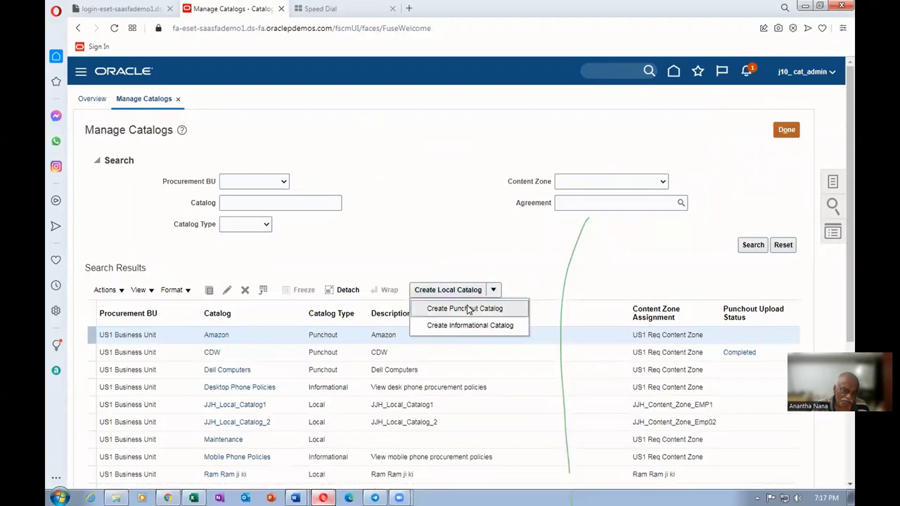
pyautogui.scroll(-3, 430, 209)
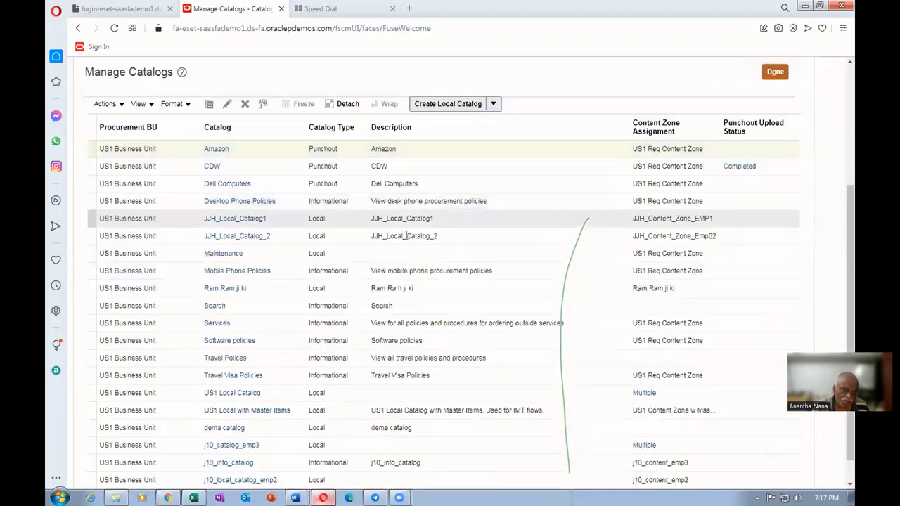
pyautogui.scroll(2, 383, 296)
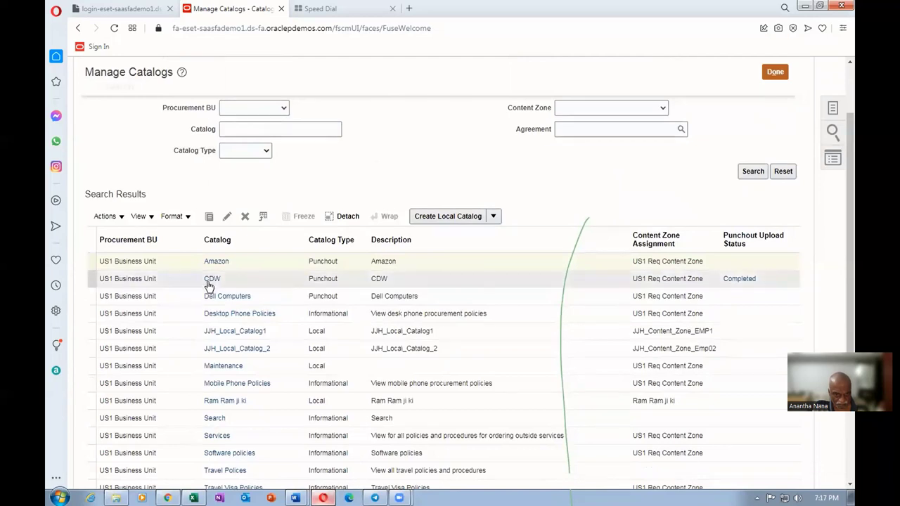
# - Open the Amazon punchout catalog and select its Punchout URL under Punchout Definition
pyautogui.click(216, 261)
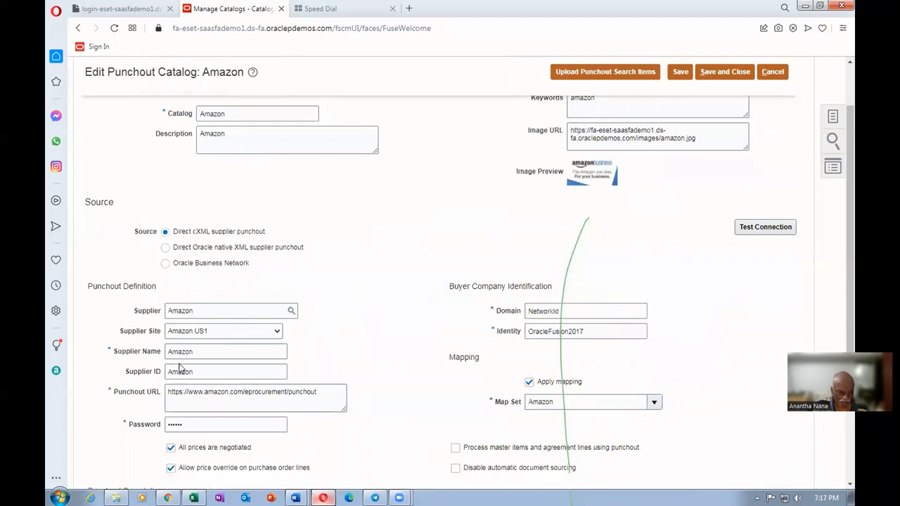
pyautogui.scroll(-3, 188, 374)
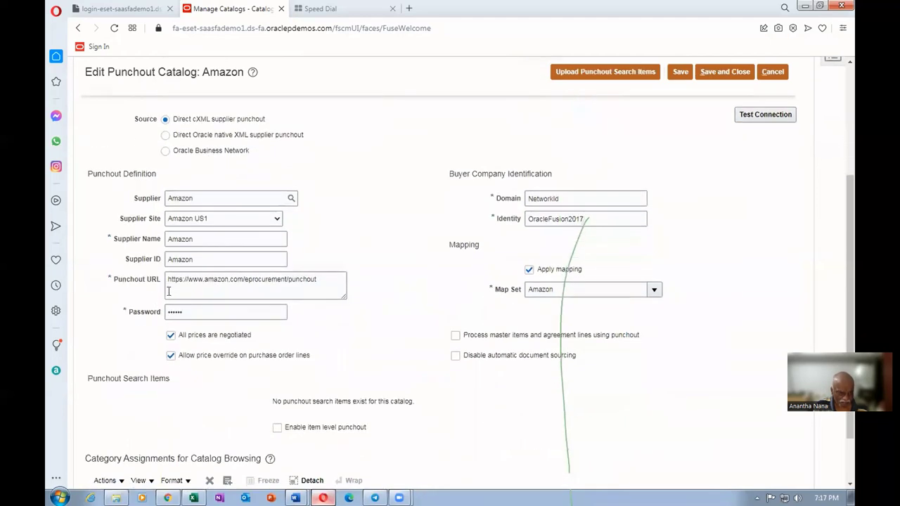
pyautogui.moveTo(332, 280); pyautogui.dragTo(169, 281)
pyautogui.hotkey('ctrl', 'c')
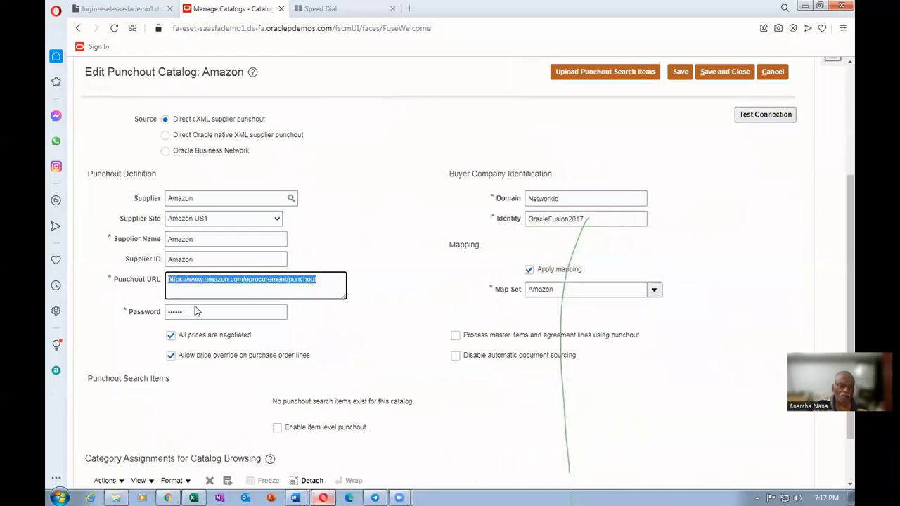
pyautogui.click(167, 497)
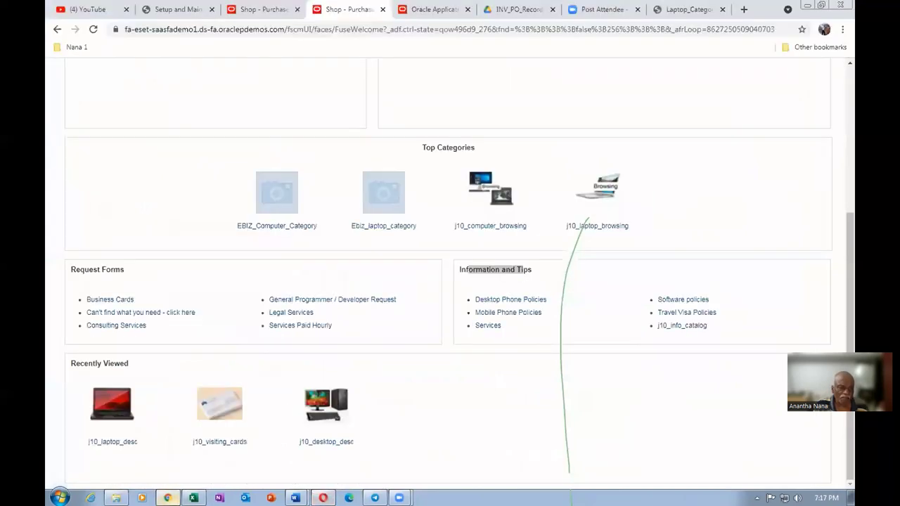
pyautogui.click(744, 11)
pyautogui.hotkey('ctrl', 'v')
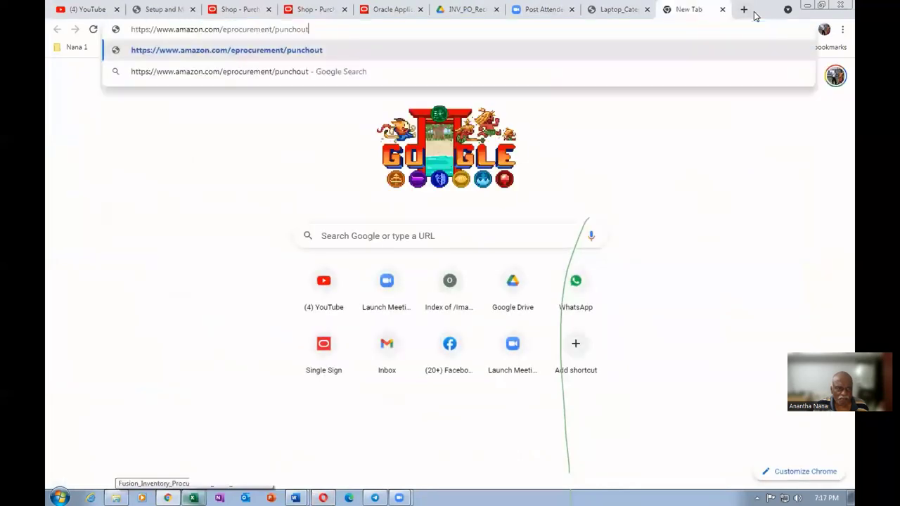
pyautogui.press('Return')
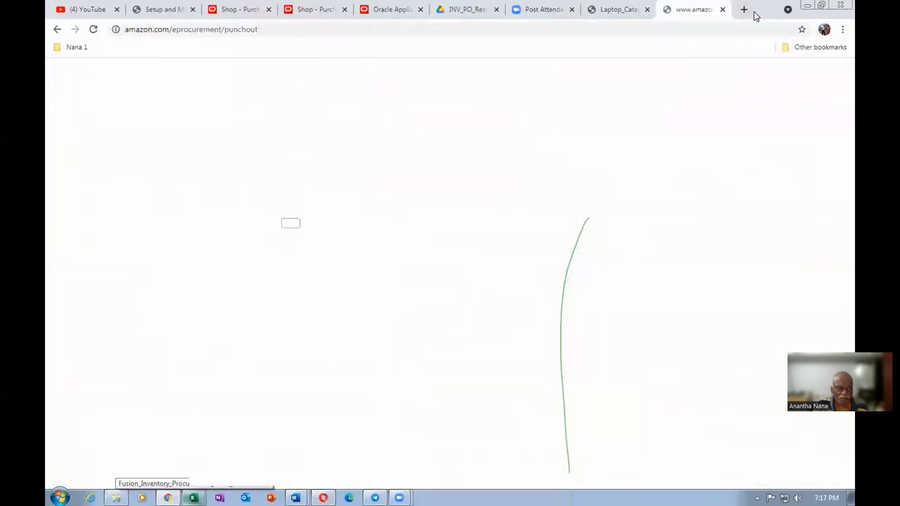
pyautogui.click(722, 9)
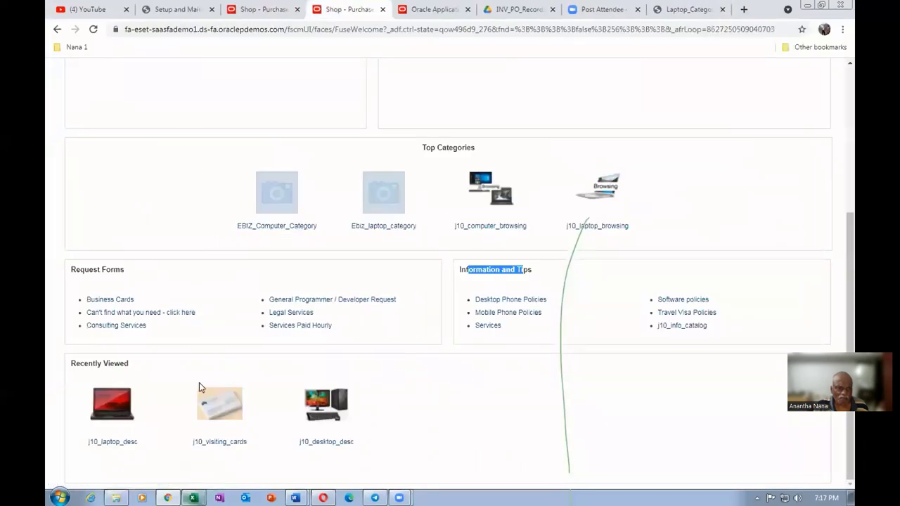
pyautogui.click(323, 498)
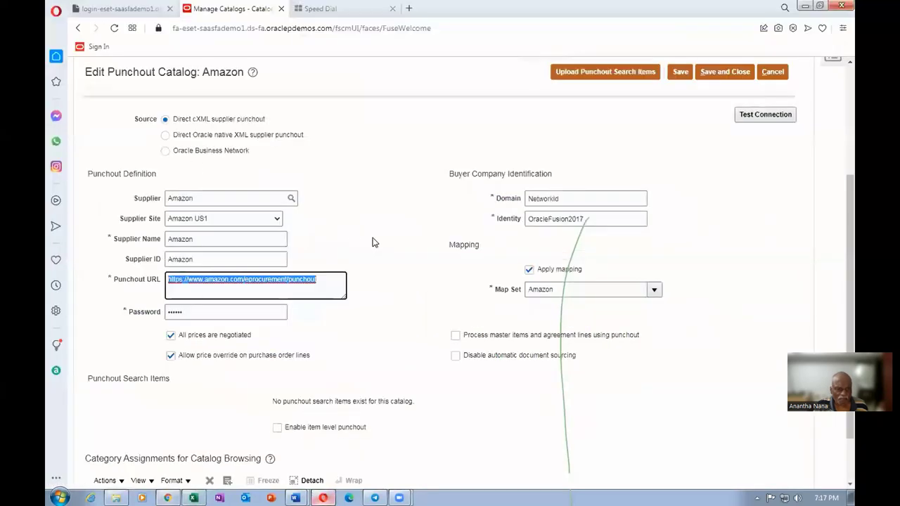
pyautogui.click(203, 161)
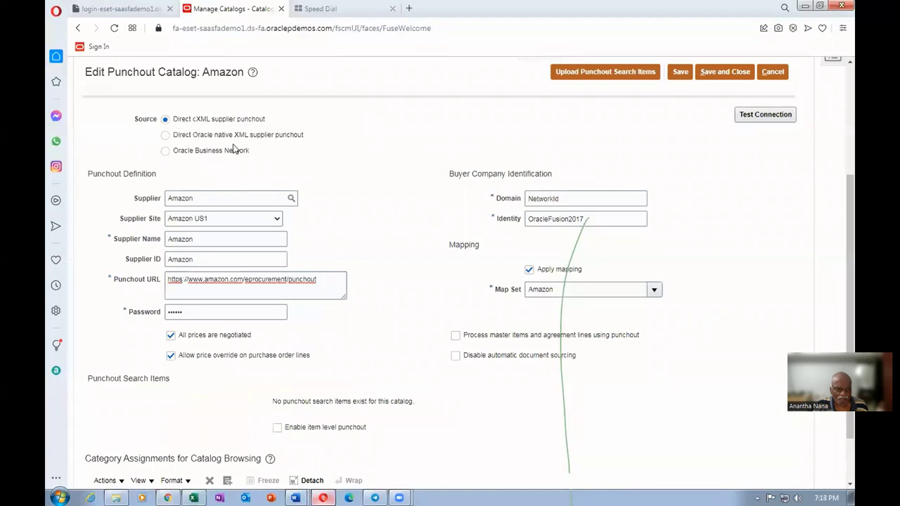
pyautogui.scroll(2, 237, 247)
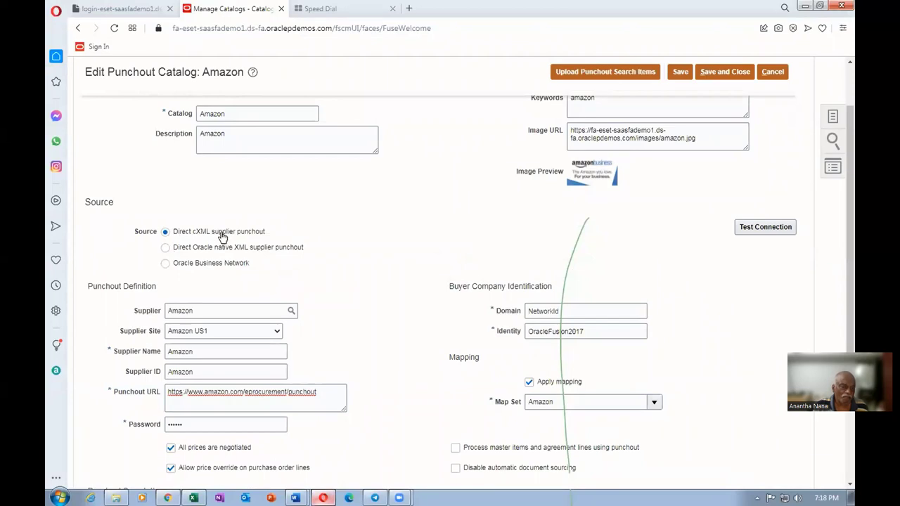
pyautogui.scroll(-2, 222, 239)
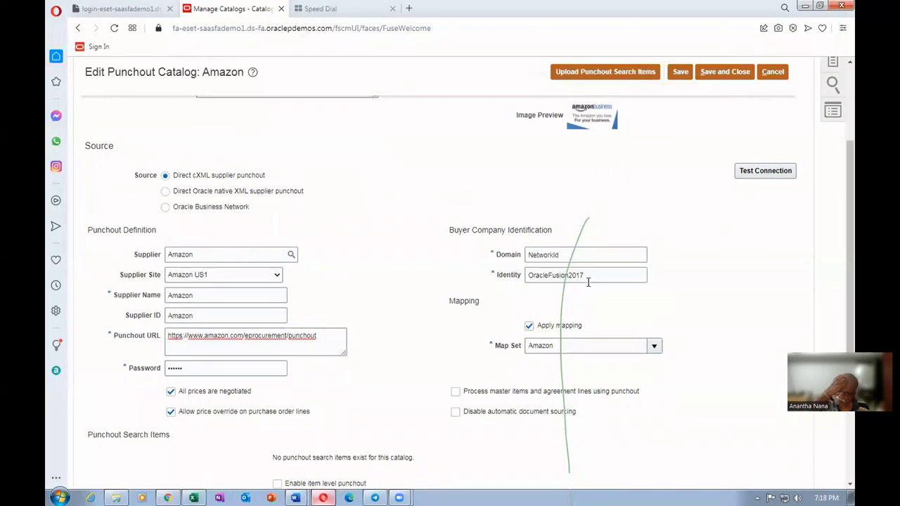
pyautogui.scroll(3, 320, 246)
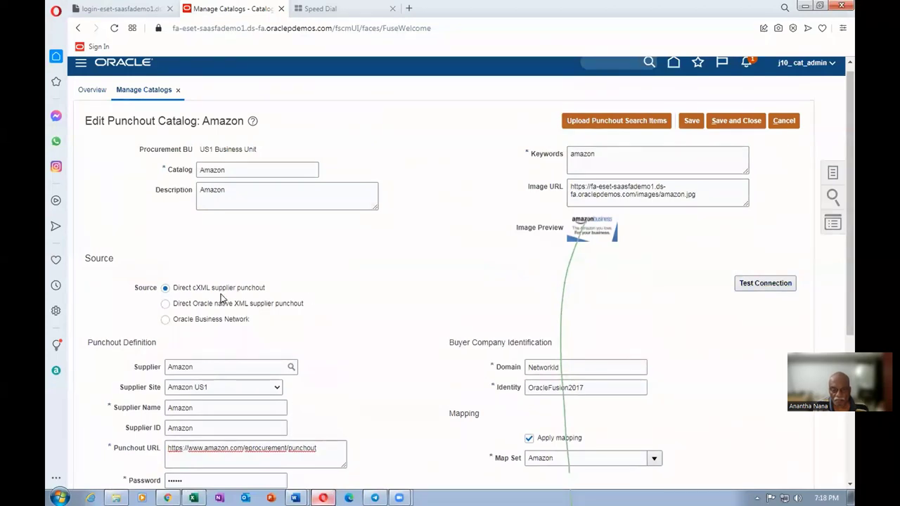
# - Test the Amazon catalog's punchout site connection and acknowledge the success message
pyautogui.click(774, 287)
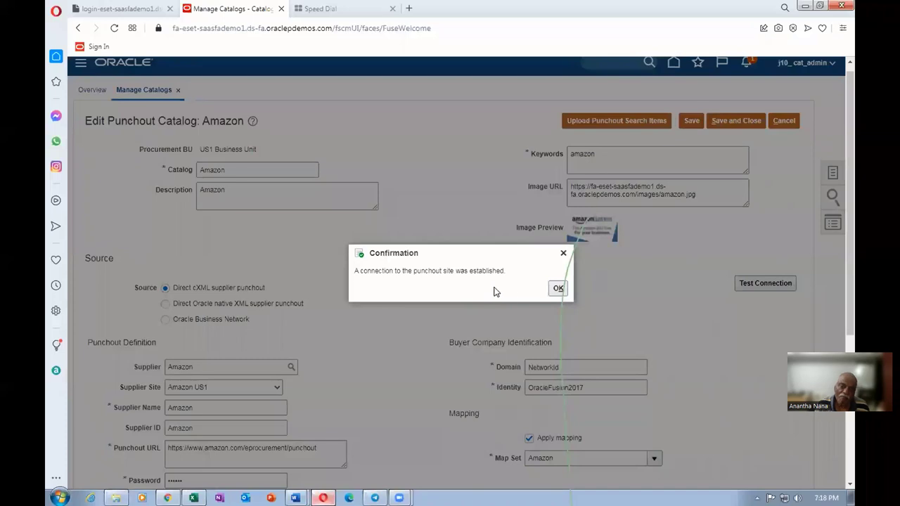
pyautogui.click(557, 288)
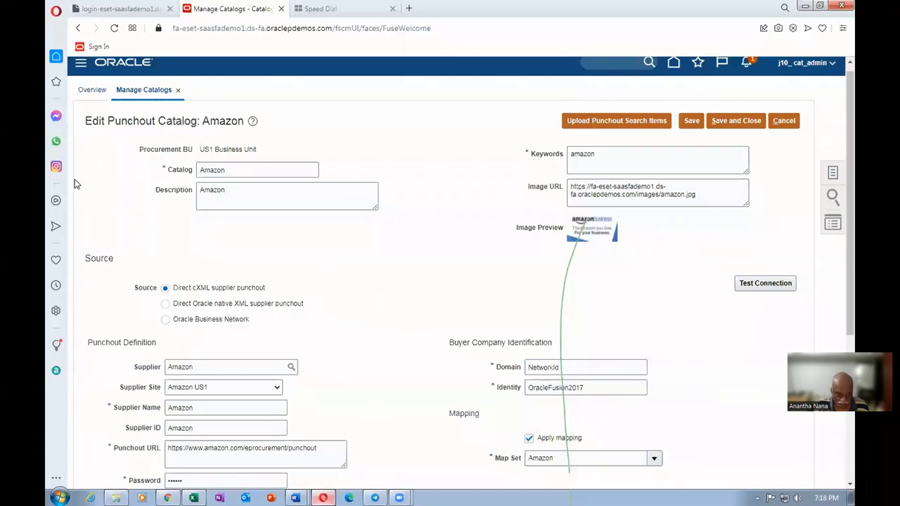
pyautogui.moveTo(102, 121); pyautogui.dragTo(168, 135)
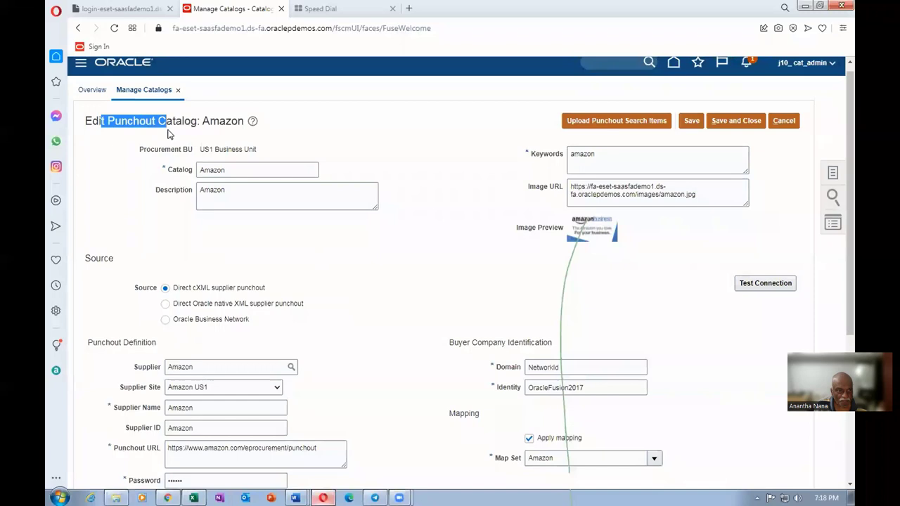
pyautogui.click(292, 255)
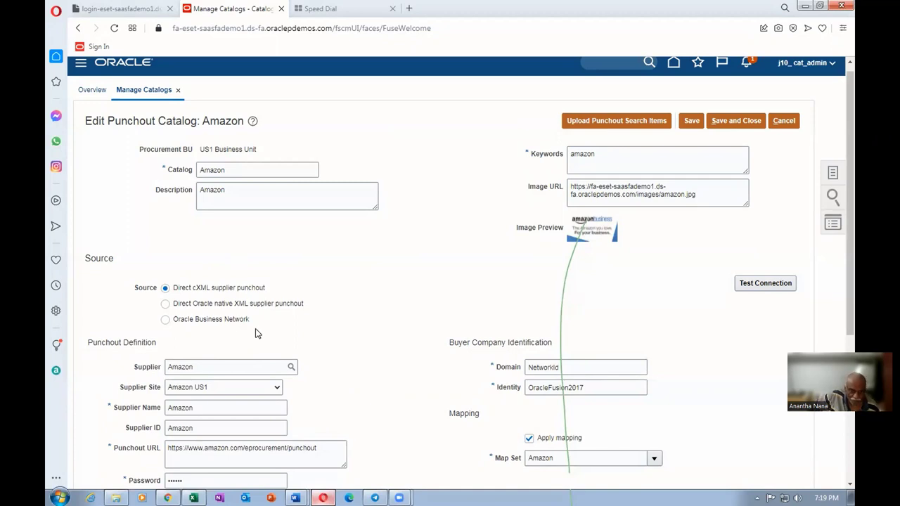
pyautogui.scroll(-3, 257, 334)
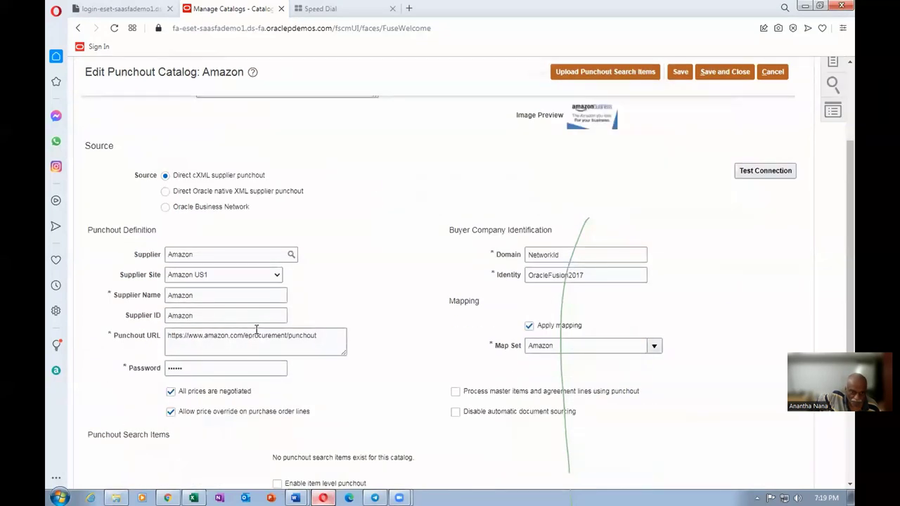
pyautogui.scroll(3, 257, 330)
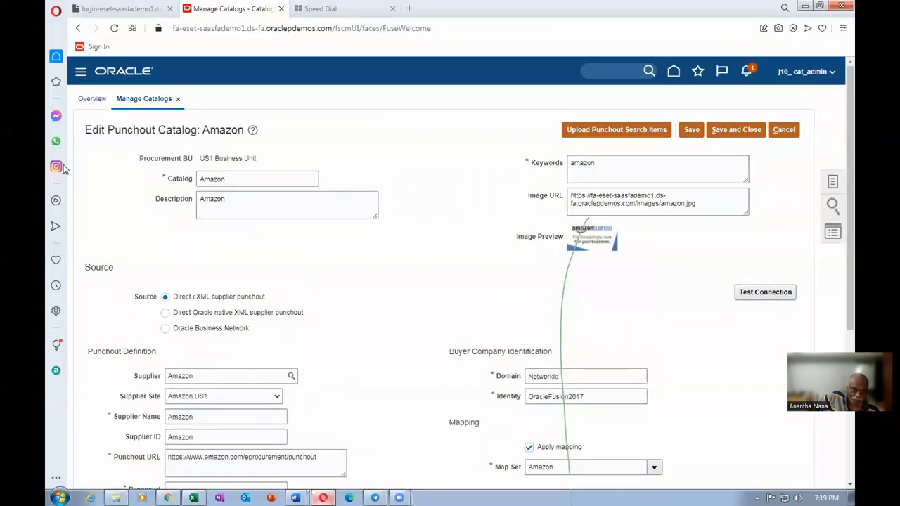
pyautogui.moveTo(92, 129); pyautogui.dragTo(175, 142)
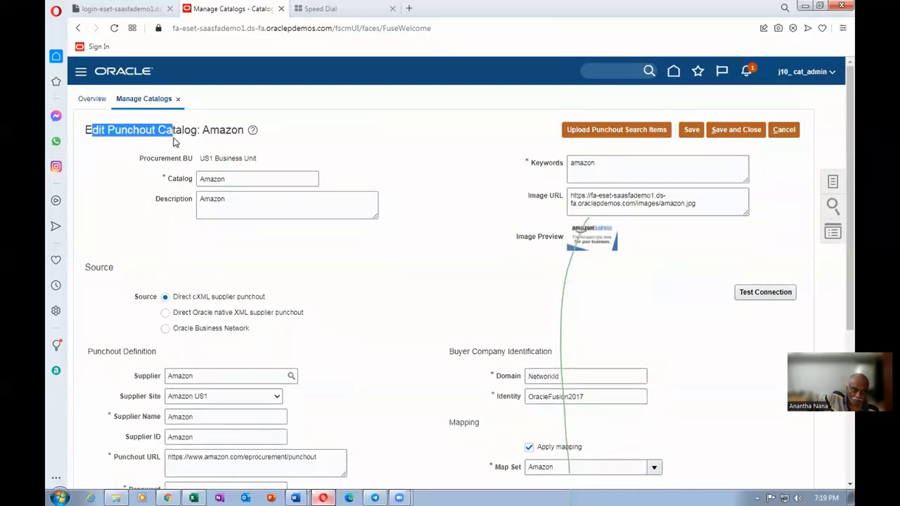
pyautogui.click(255, 263)
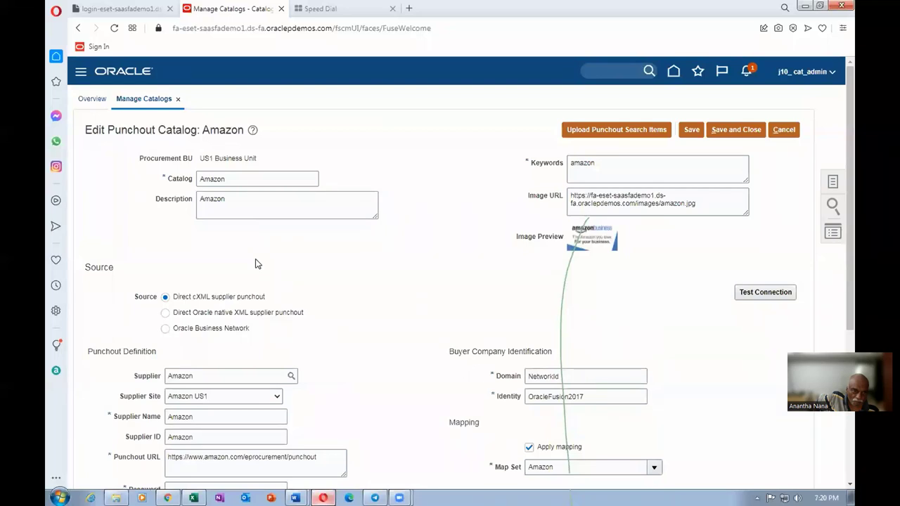
pyautogui.scroll(-3, 256, 265)
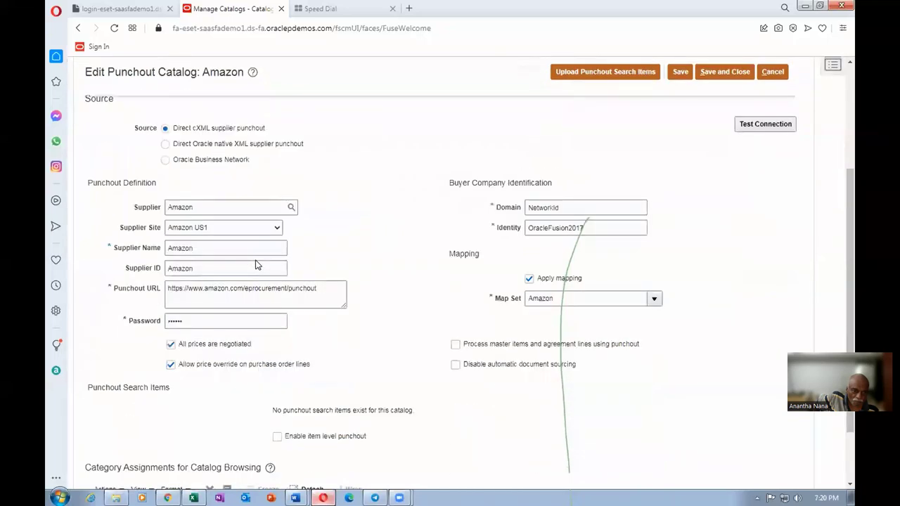
pyautogui.moveTo(251, 292); pyautogui.dragTo(318, 288)
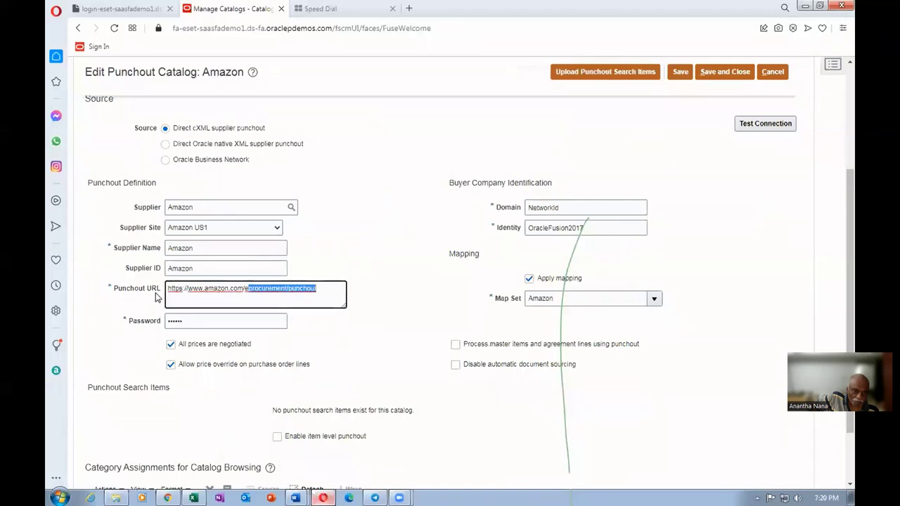
pyautogui.hotkey('ctrl', 'a')
pyautogui.click(197, 292)
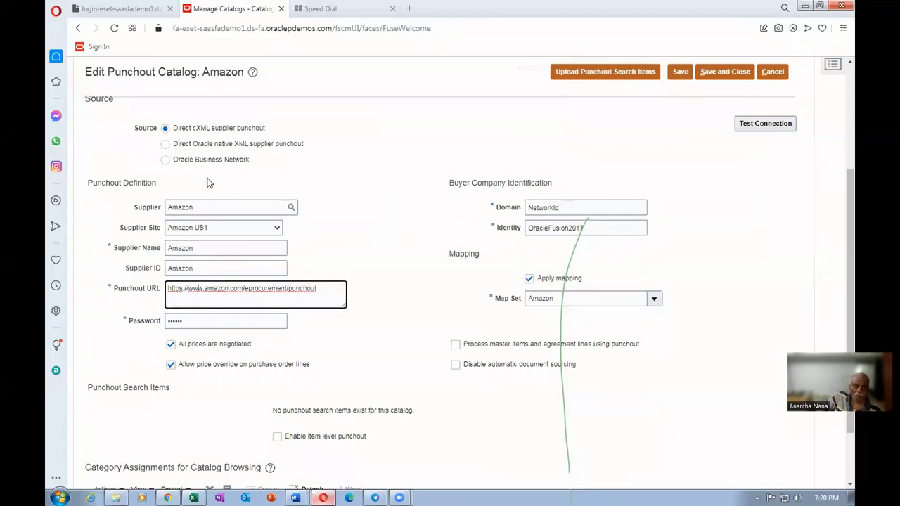
pyautogui.click(553, 208)
pyautogui.click(560, 227)
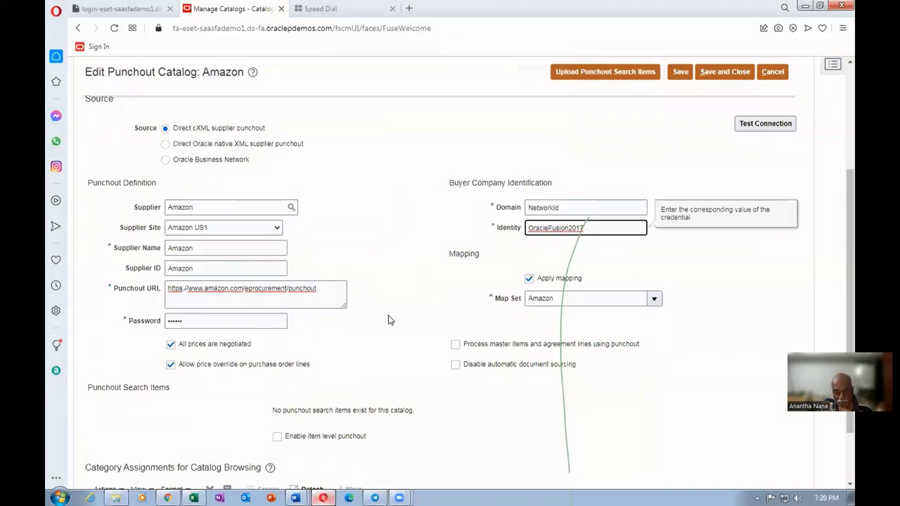
pyautogui.scroll(3, 294, 187)
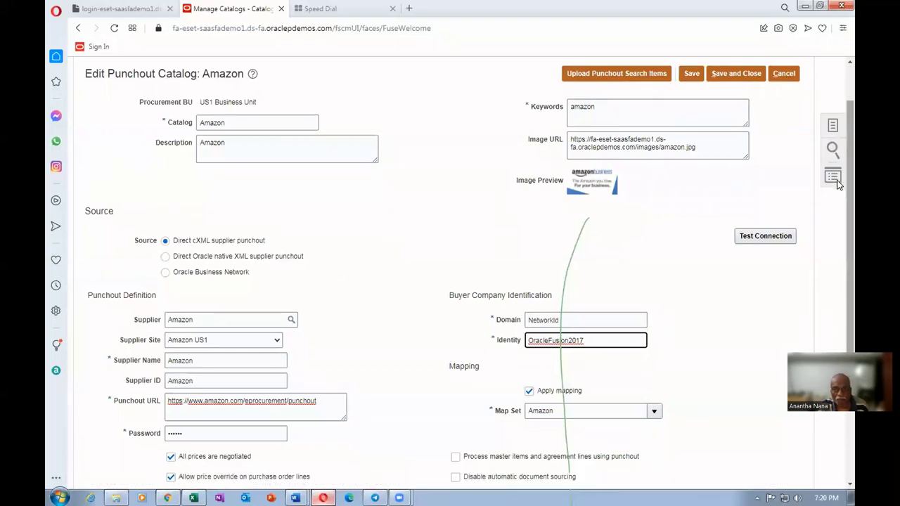
pyautogui.scroll(1, 838, 127)
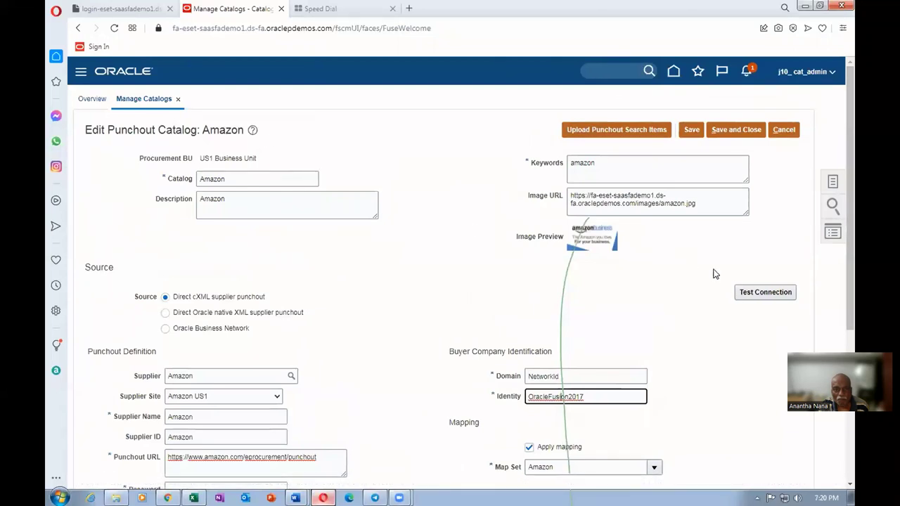
# - Exit the Amazon catalog without saving and open Manage Content Zones from the Tasks panel
pyautogui.click(783, 129)
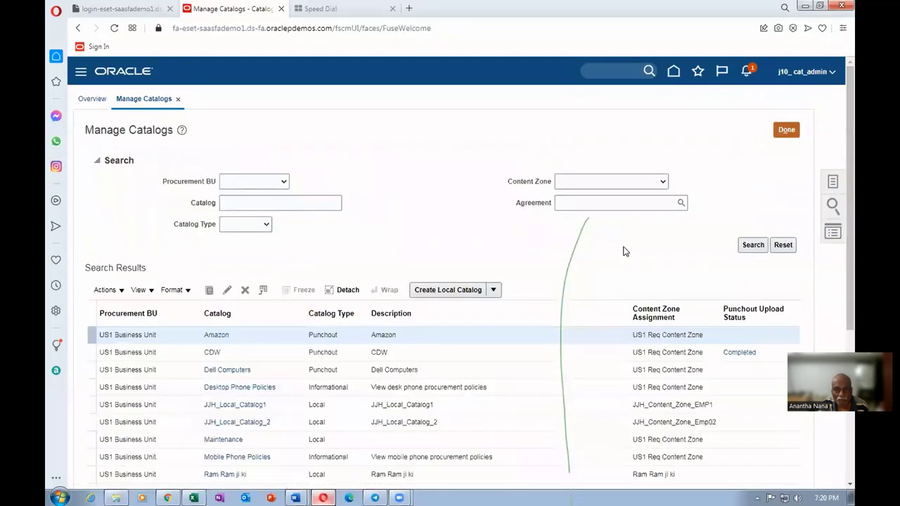
pyautogui.click(788, 132)
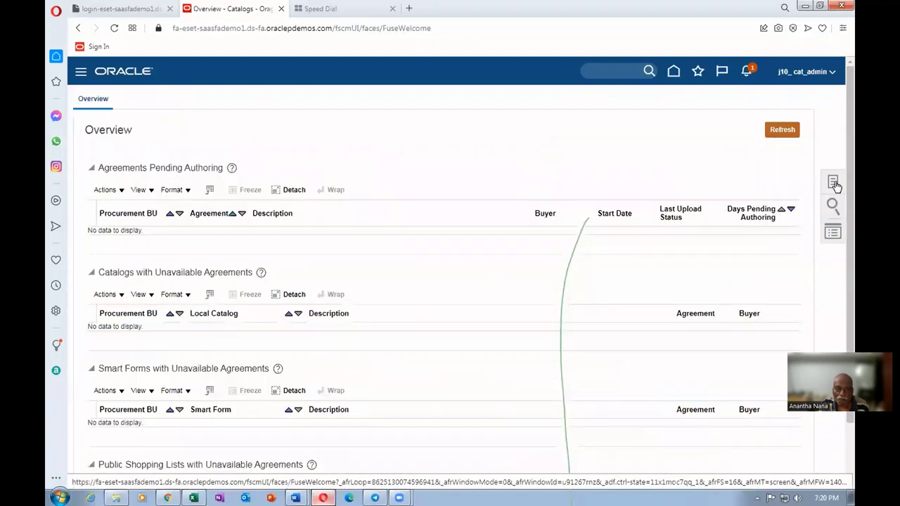
pyautogui.click(832, 182)
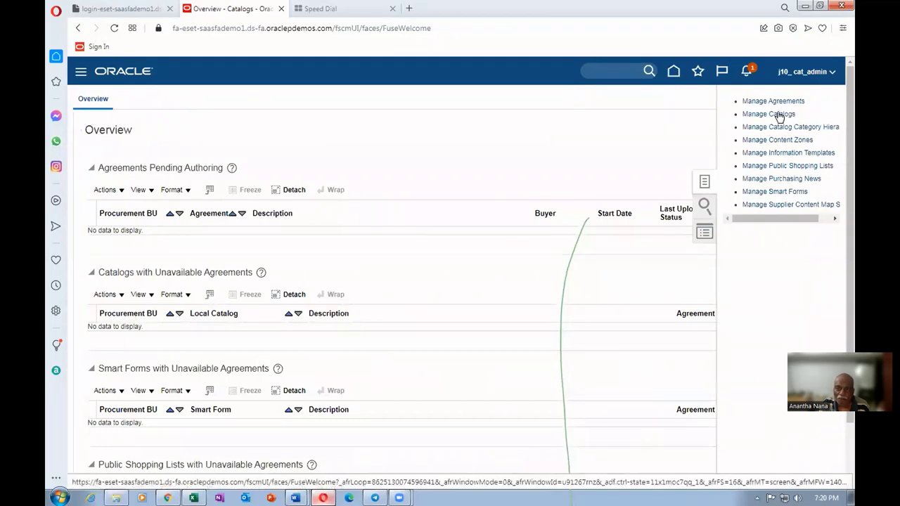
pyautogui.click(779, 140)
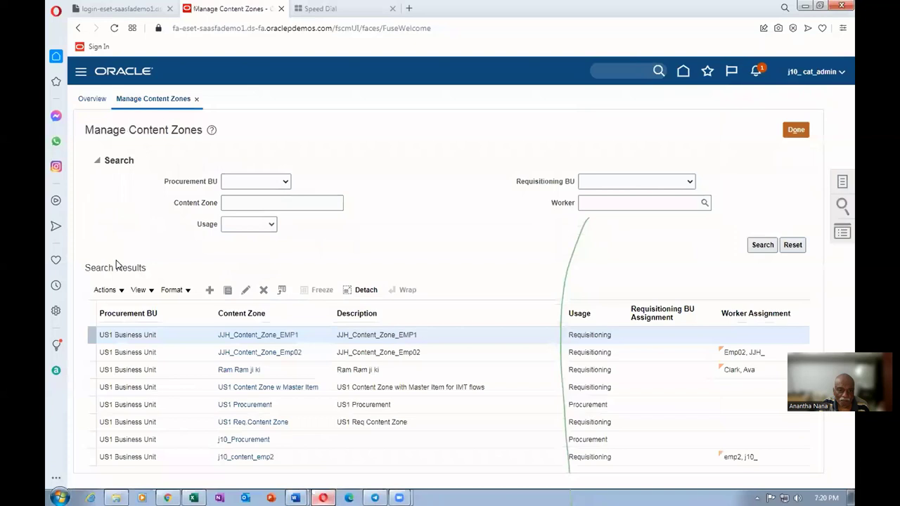
pyautogui.click(249, 202)
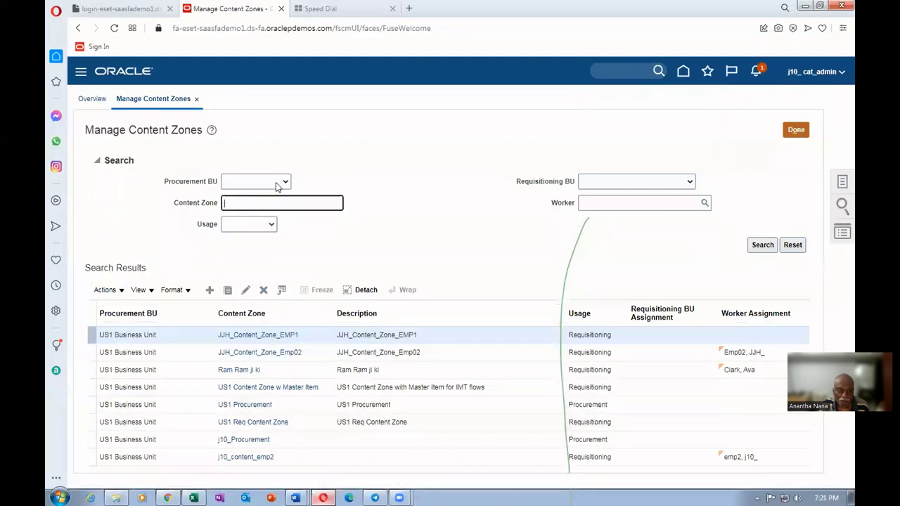
# - Search content zones for j10 and open j10_content_emp3
pyautogui.write('j10')
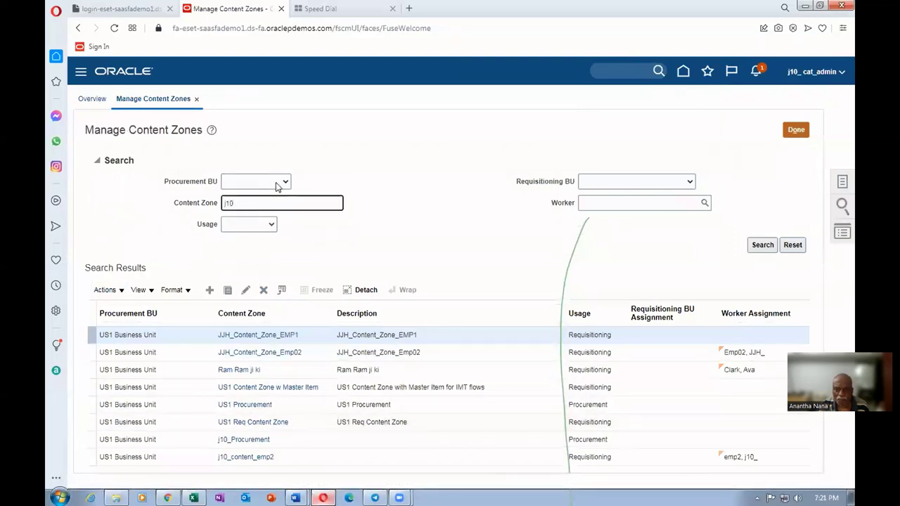
pyautogui.press('Return')
pyautogui.click(241, 288)
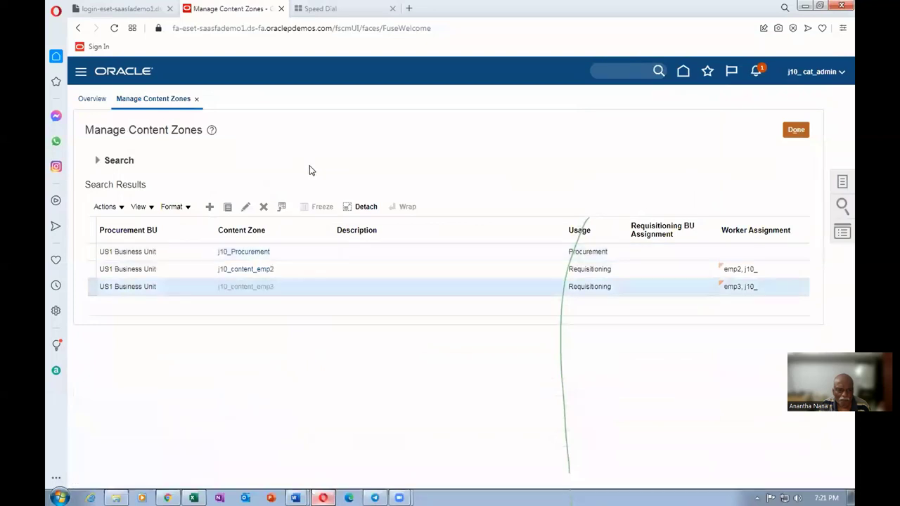
# - Add the Amazon catalog to the zone's catalogs, then save and close the zone
pyautogui.scroll(-2, 267, 178)
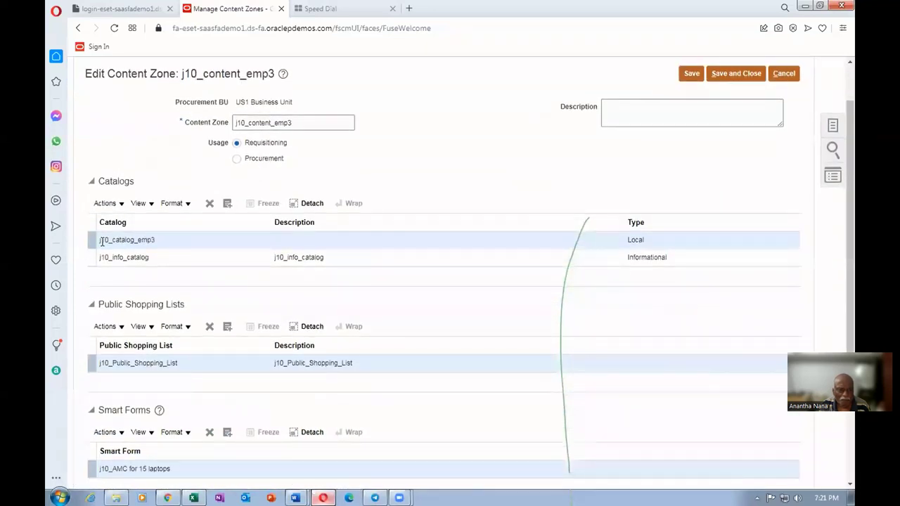
pyautogui.click(99, 206)
pyautogui.click(118, 241)
pyautogui.click(397, 200)
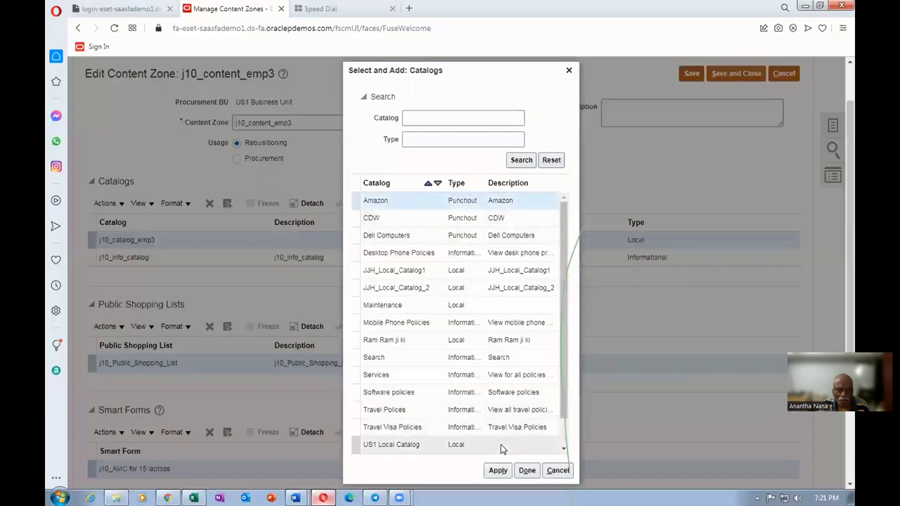
pyautogui.click(496, 470)
pyautogui.click(527, 470)
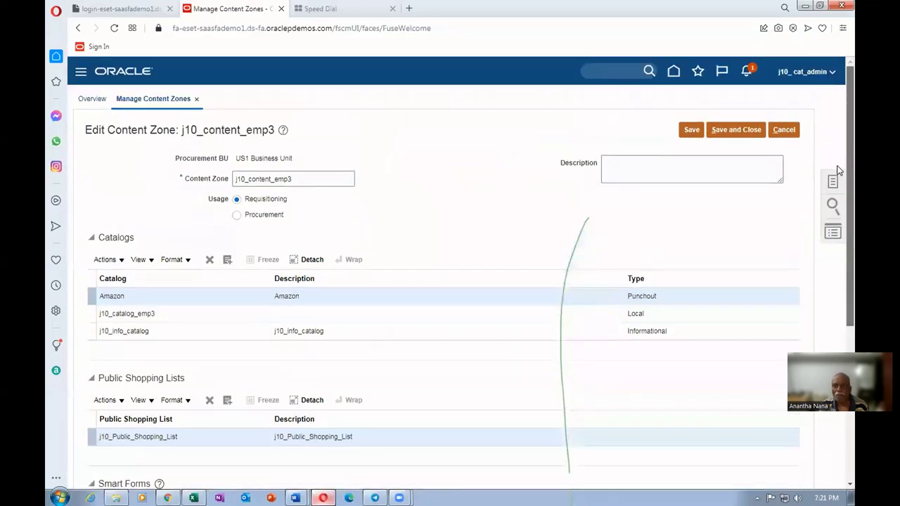
pyautogui.scroll(2, 836, 217)
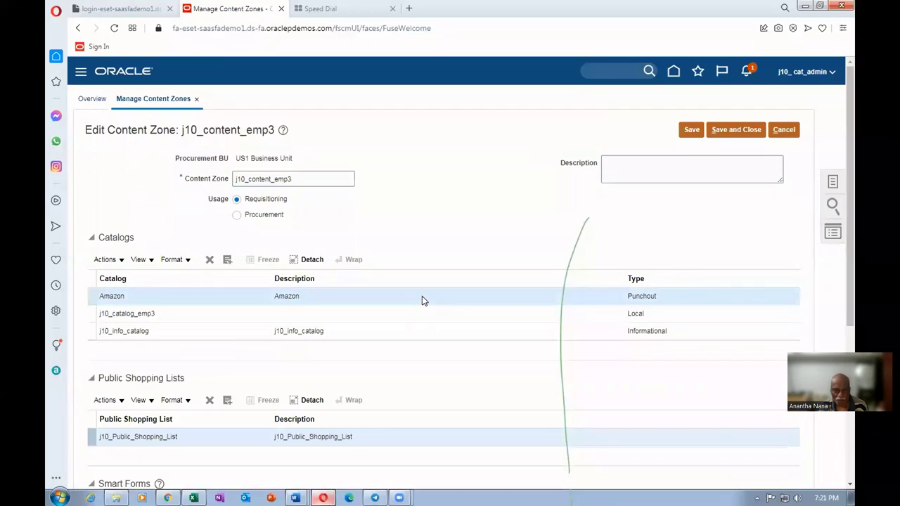
pyautogui.click(725, 131)
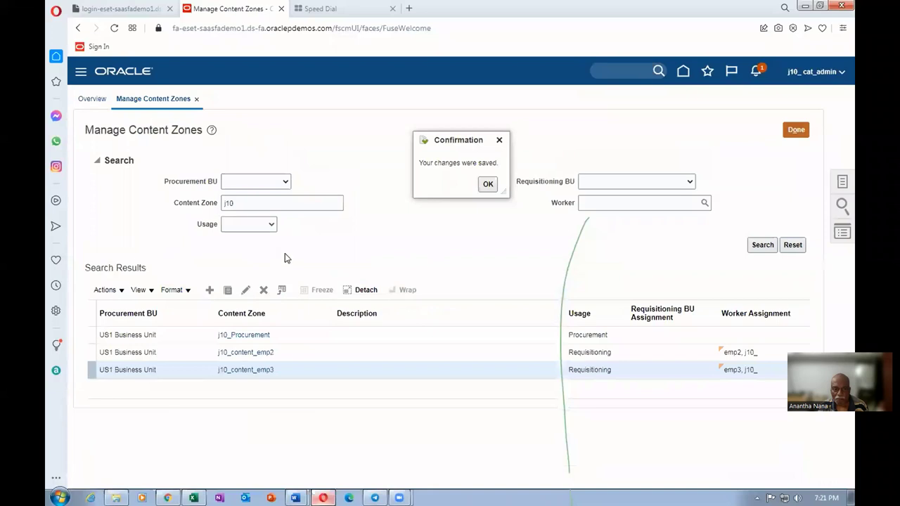
# - Dismiss the save confirmation and open the Requisitions shopping page in the requester's Chrome session
pyautogui.click(487, 185)
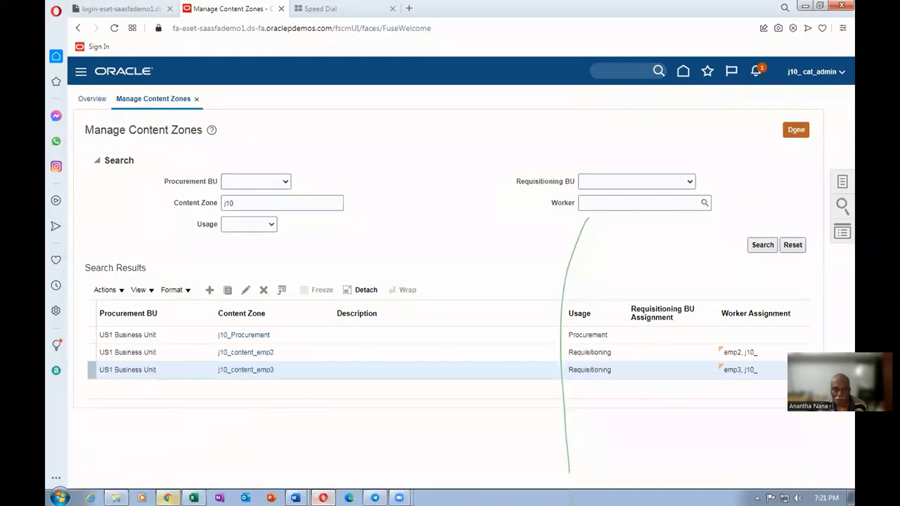
pyautogui.hotkey('alt', 'Tab')
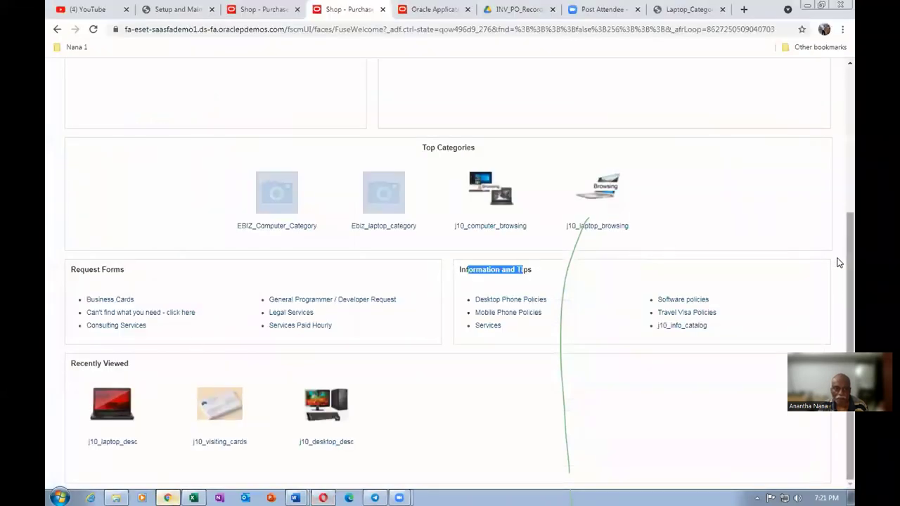
pyautogui.scroll(4, 836, 262)
pyautogui.click(686, 73)
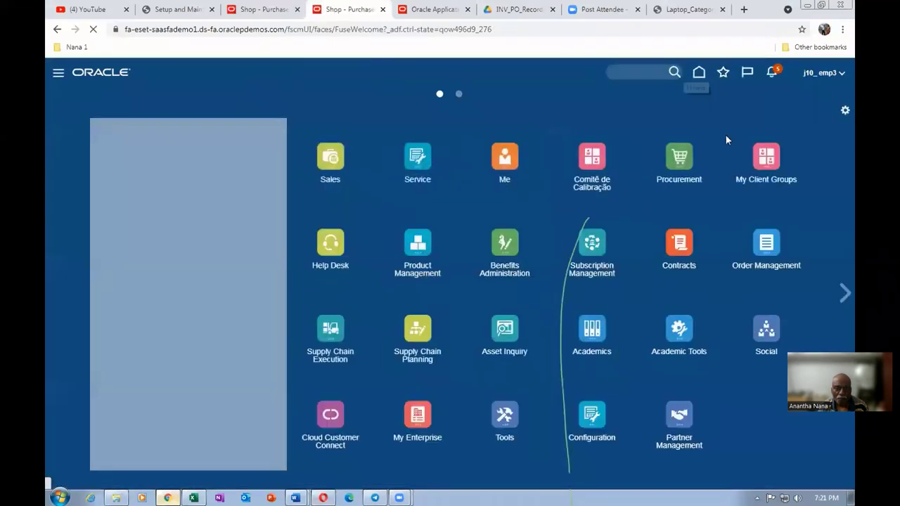
pyautogui.click(675, 153)
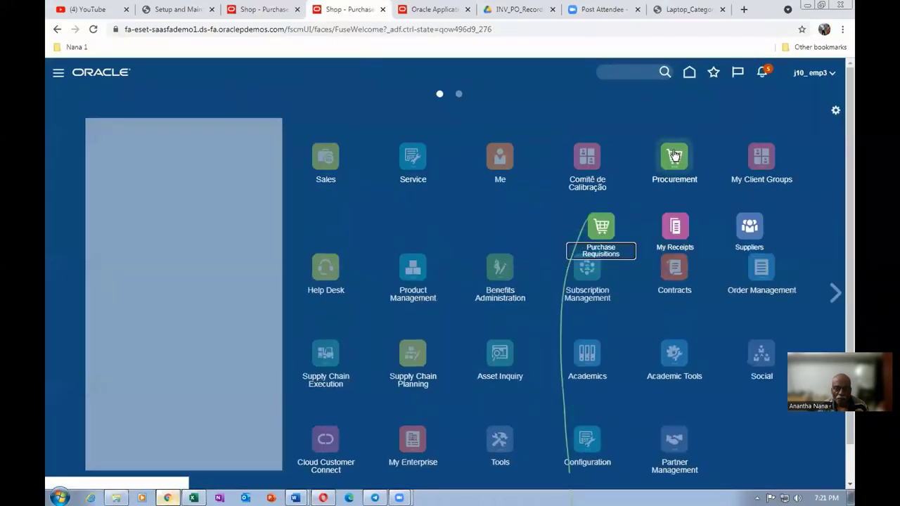
pyautogui.click(594, 234)
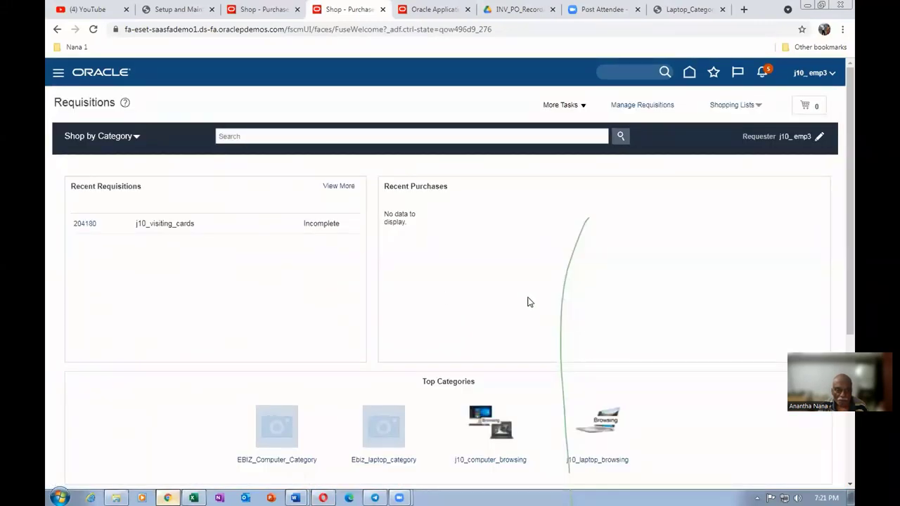
# - Review the Requisitions page sections, then open the Shop by Category list
pyautogui.scroll(-1, 527, 303)
pyautogui.scroll(-3, 527, 303)
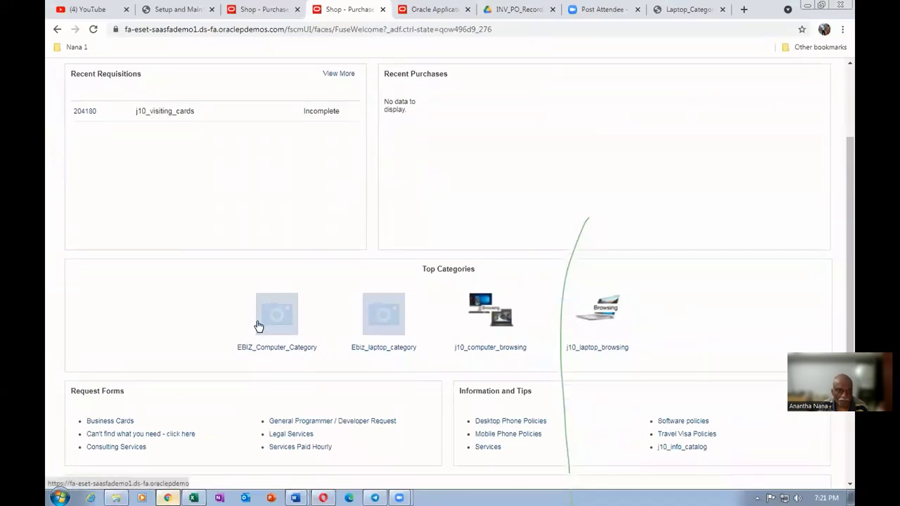
pyautogui.scroll(-4, 258, 325)
pyautogui.scroll(-2, 260, 327)
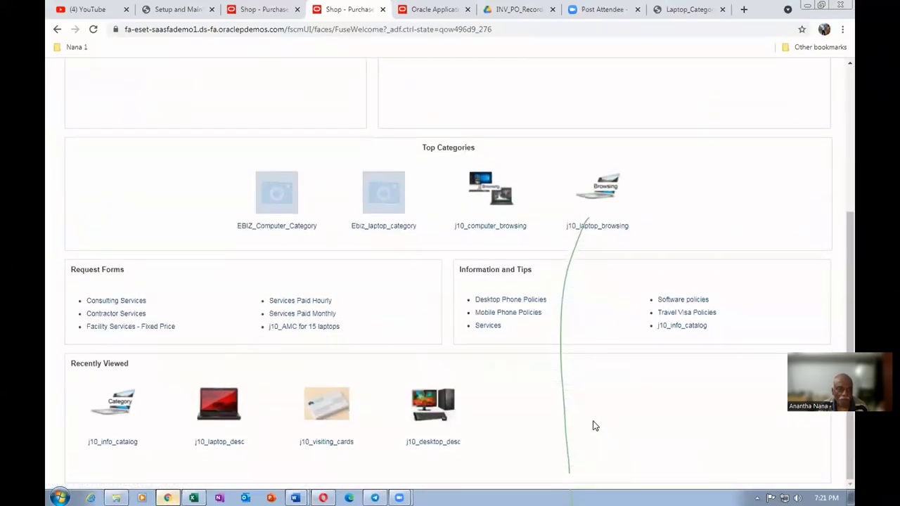
pyautogui.scroll(8, 92, 254)
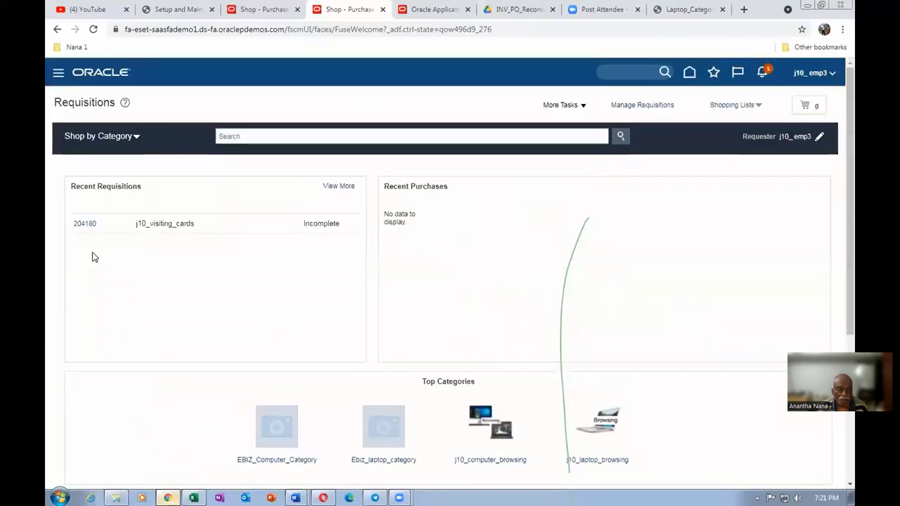
pyautogui.click(102, 137)
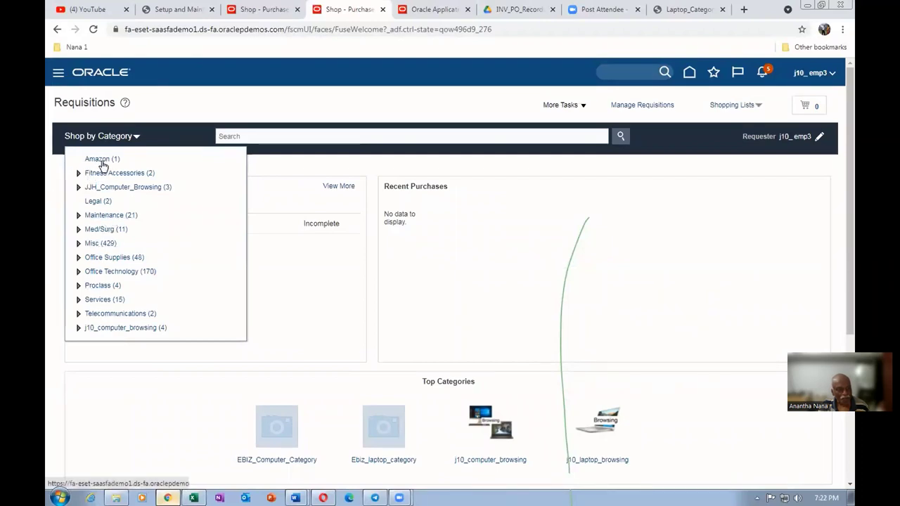
# - Choose the Amazon (1) category to punch out to Amazon Business
pyautogui.click(102, 161)
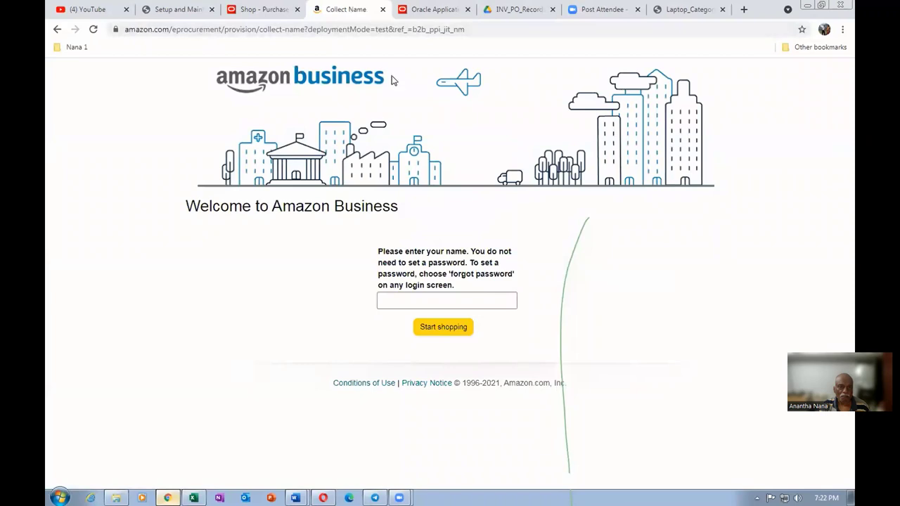
# - Enter the shopper's name and start shopping on Amazon Business
pyautogui.click(391, 300)
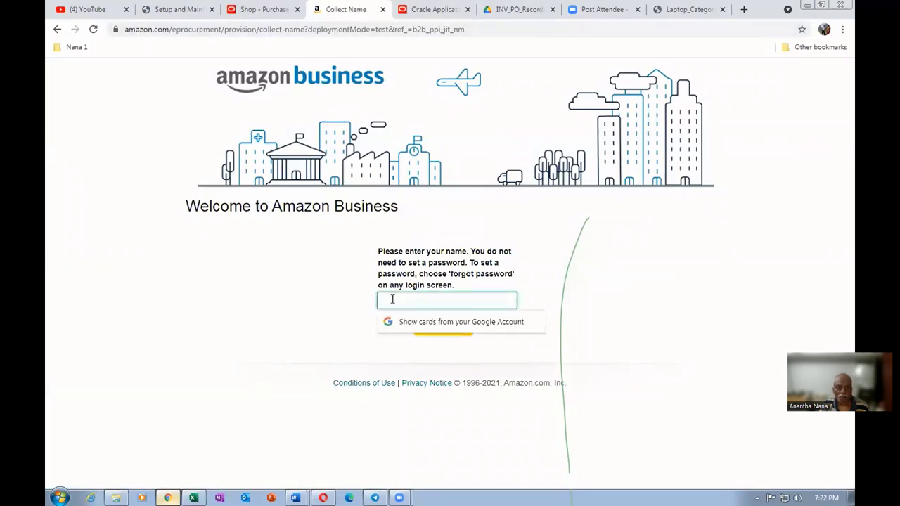
pyautogui.write('Nana')
pyautogui.click(334, 314)
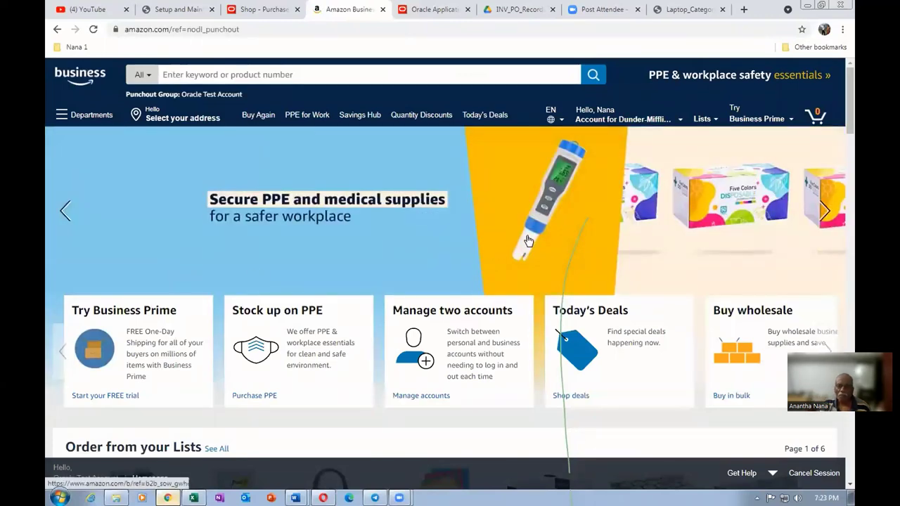
# - Open the Logitech H390 Wired Headset from the Order from your Lists row
pyautogui.scroll(-1, 528, 243)
pyautogui.scroll(1, 527, 243)
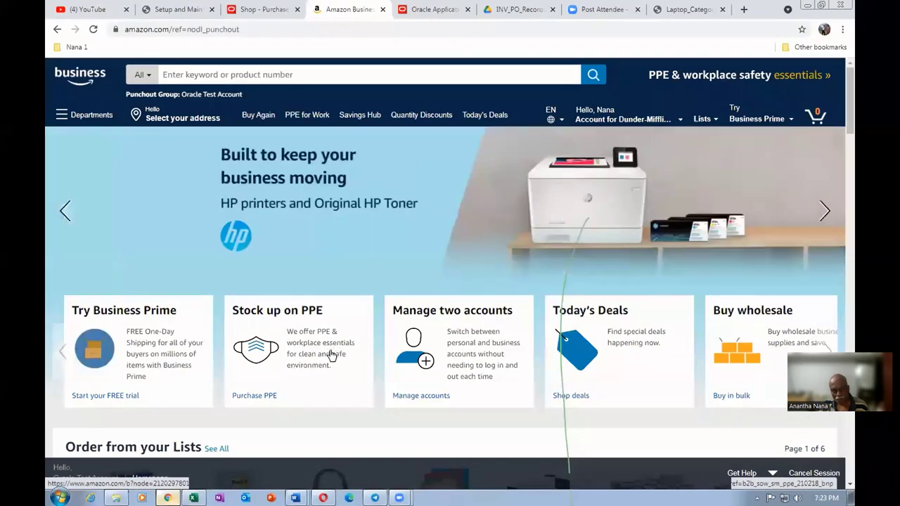
pyautogui.scroll(-2, 330, 354)
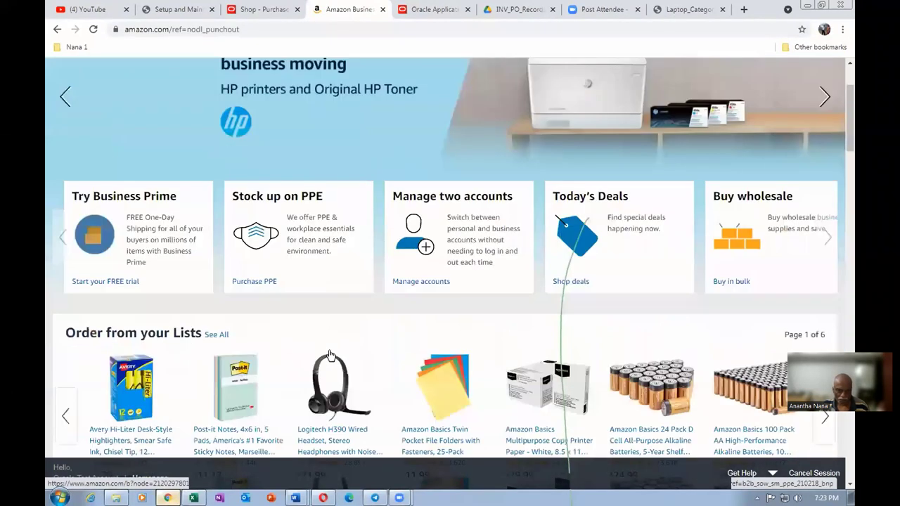
pyautogui.scroll(-1, 330, 355)
pyautogui.scroll(-2, 322, 419)
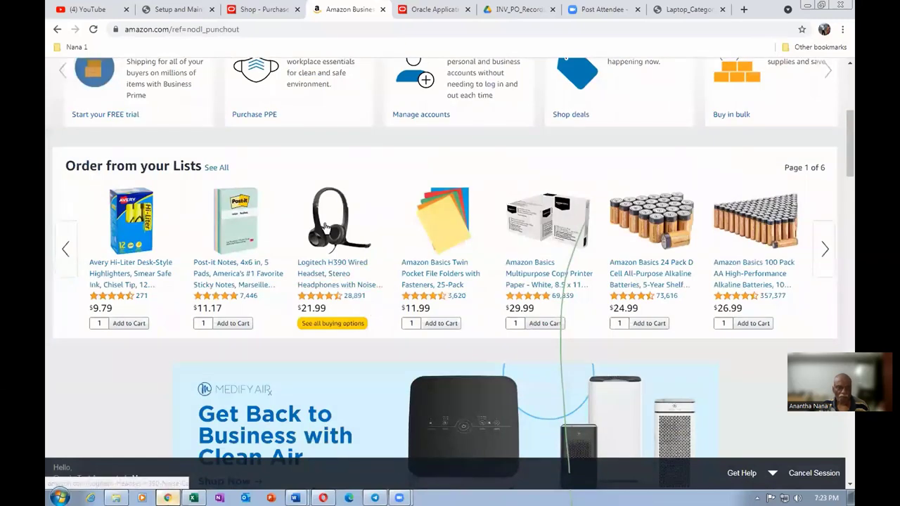
pyautogui.click(324, 270)
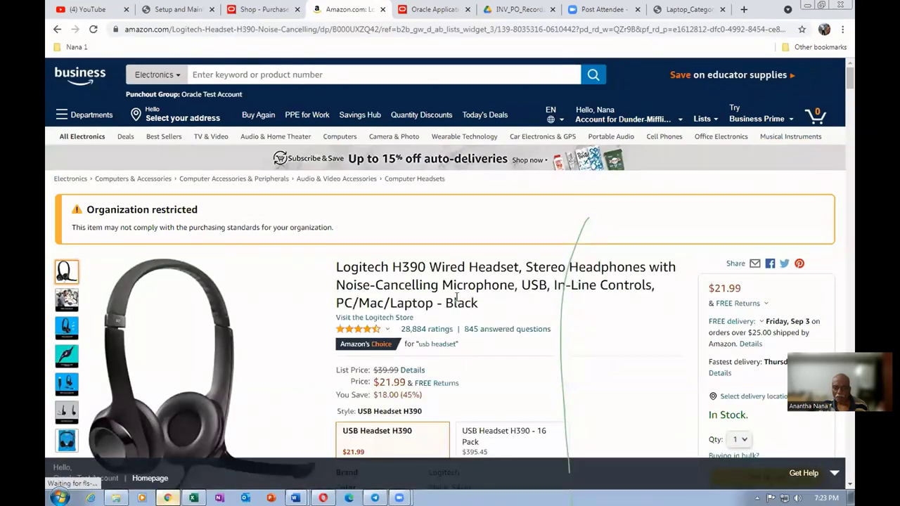
# - Add the Logitech H390 headset plus the 4-Year PC Peripherals Protection Plan to the cart ($34.98)
pyautogui.scroll(-1, 457, 298)
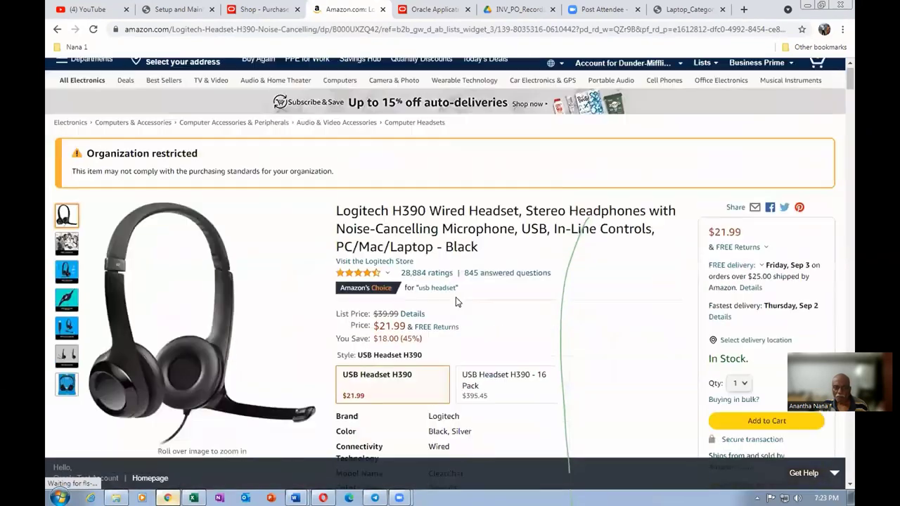
pyautogui.click(760, 423)
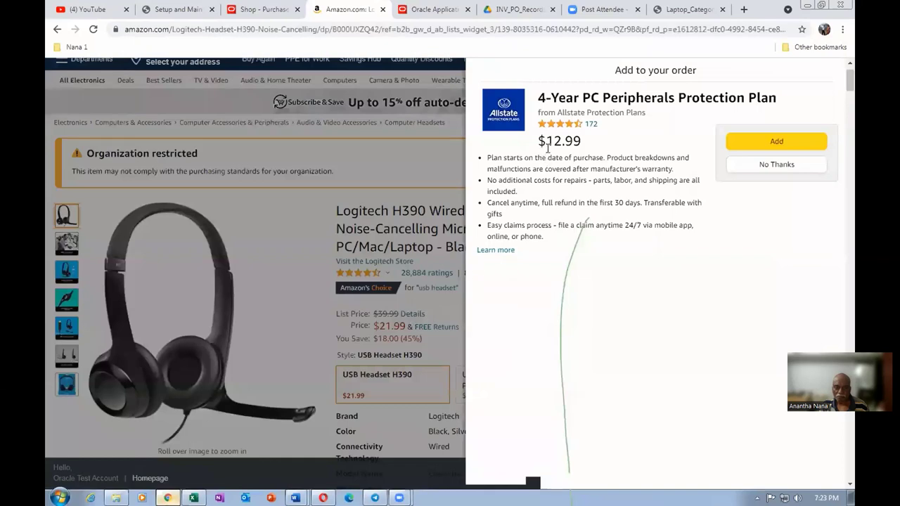
pyautogui.click(791, 144)
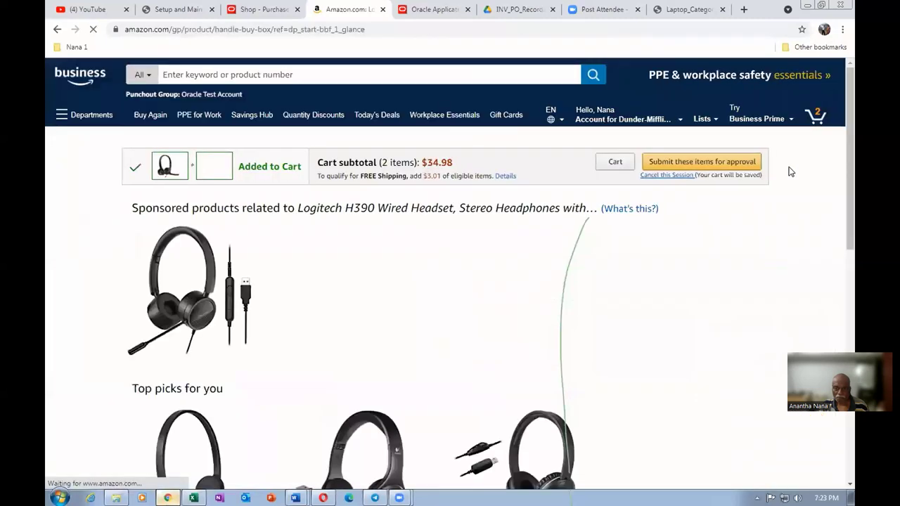
# - Submit the cart's protection plan and H390 headset (34.98 USD) for approval onto requisition 204180
pyautogui.click(816, 121)
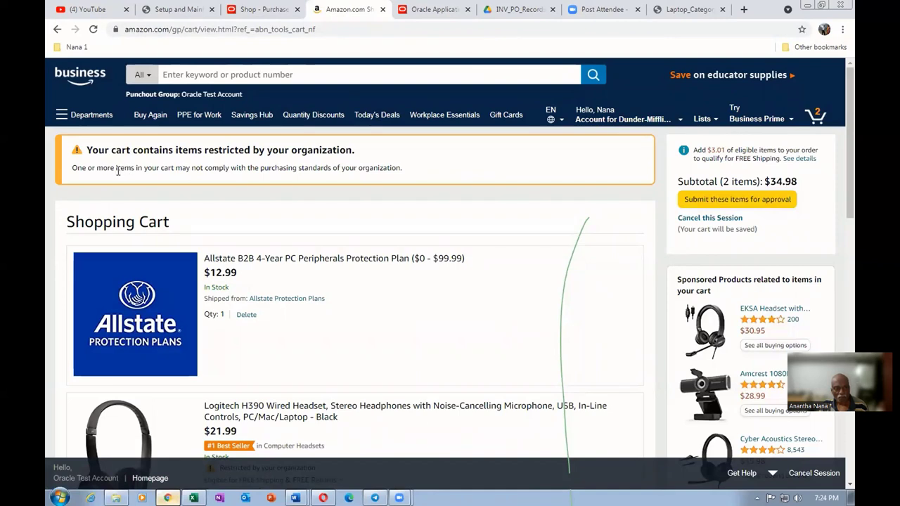
pyautogui.moveTo(121, 171); pyautogui.dragTo(363, 169)
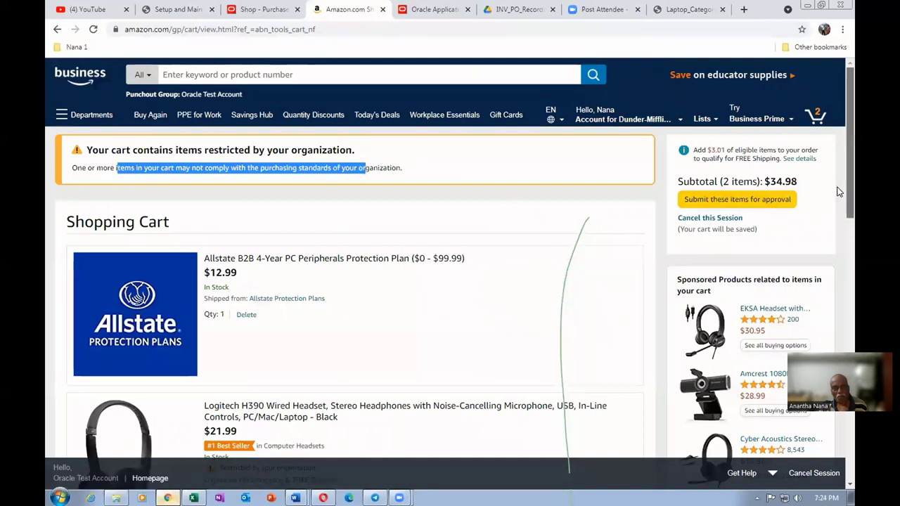
pyautogui.scroll(-1, 837, 192)
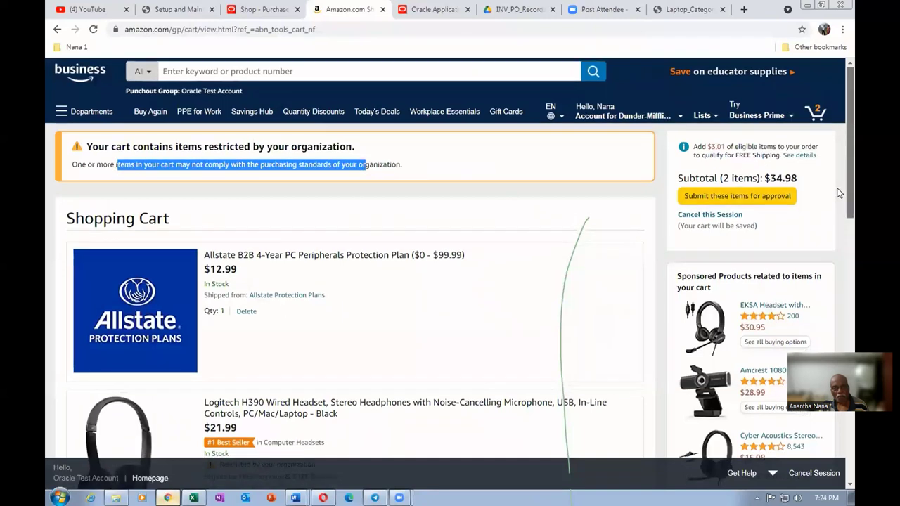
pyautogui.click(736, 199)
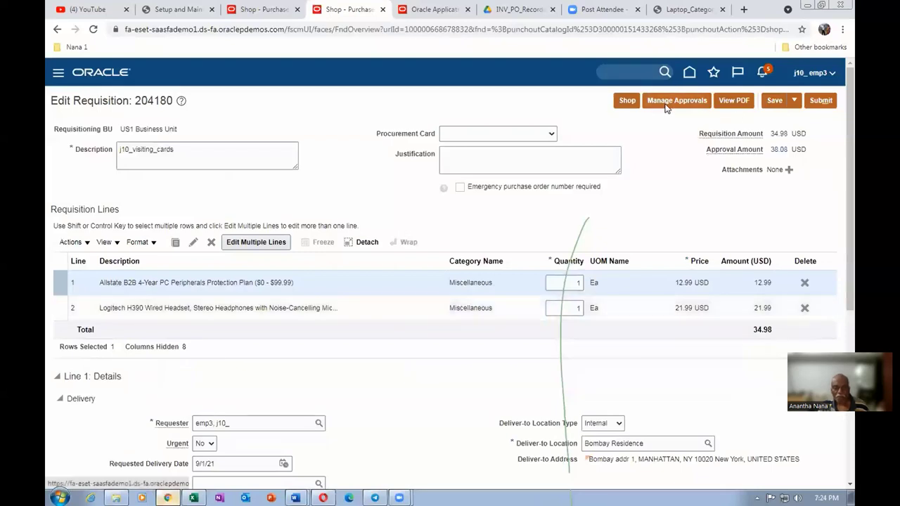
pyautogui.moveTo(424, 279)
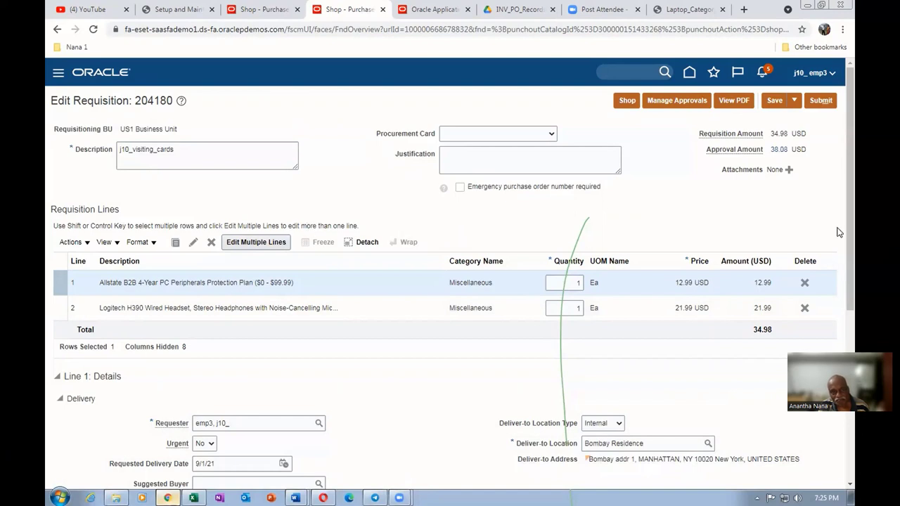
pyautogui.scroll(-3, 837, 351)
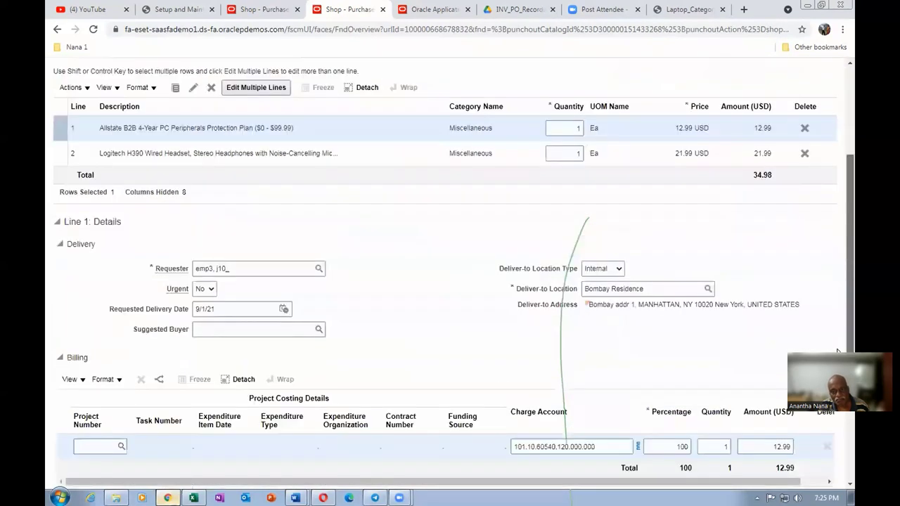
pyautogui.scroll(-2, 837, 351)
pyautogui.scroll(3, 838, 235)
pyautogui.scroll(3, 838, 236)
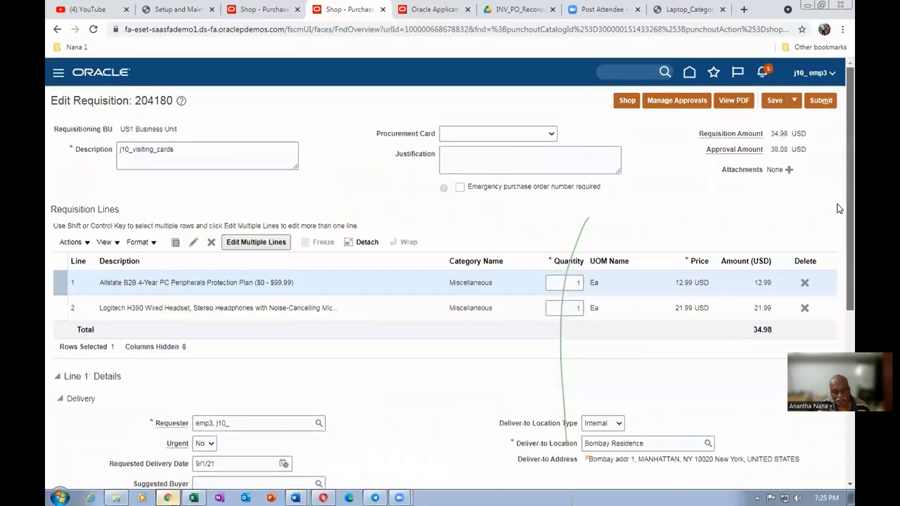
pyautogui.scroll(-6, 836, 211)
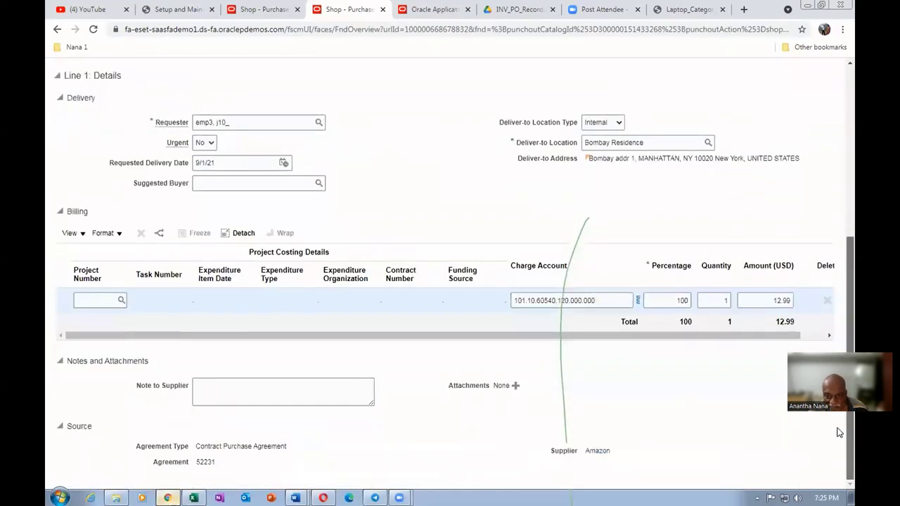
pyautogui.scroll(3, 839, 281)
pyautogui.scroll(3, 839, 281)
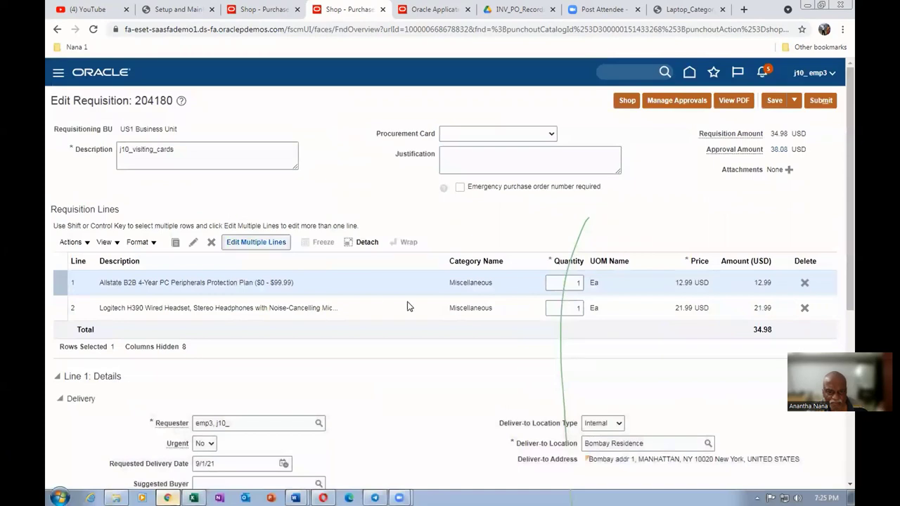
pyautogui.moveTo(651, 310)
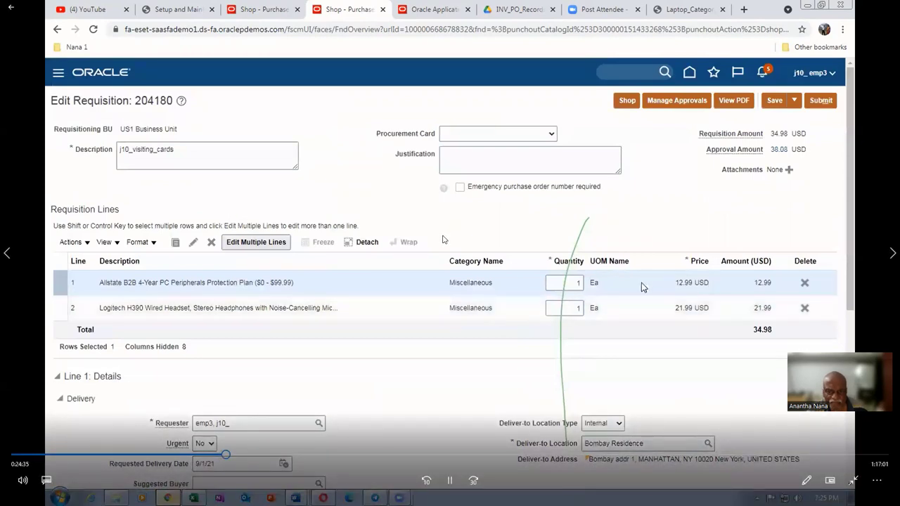